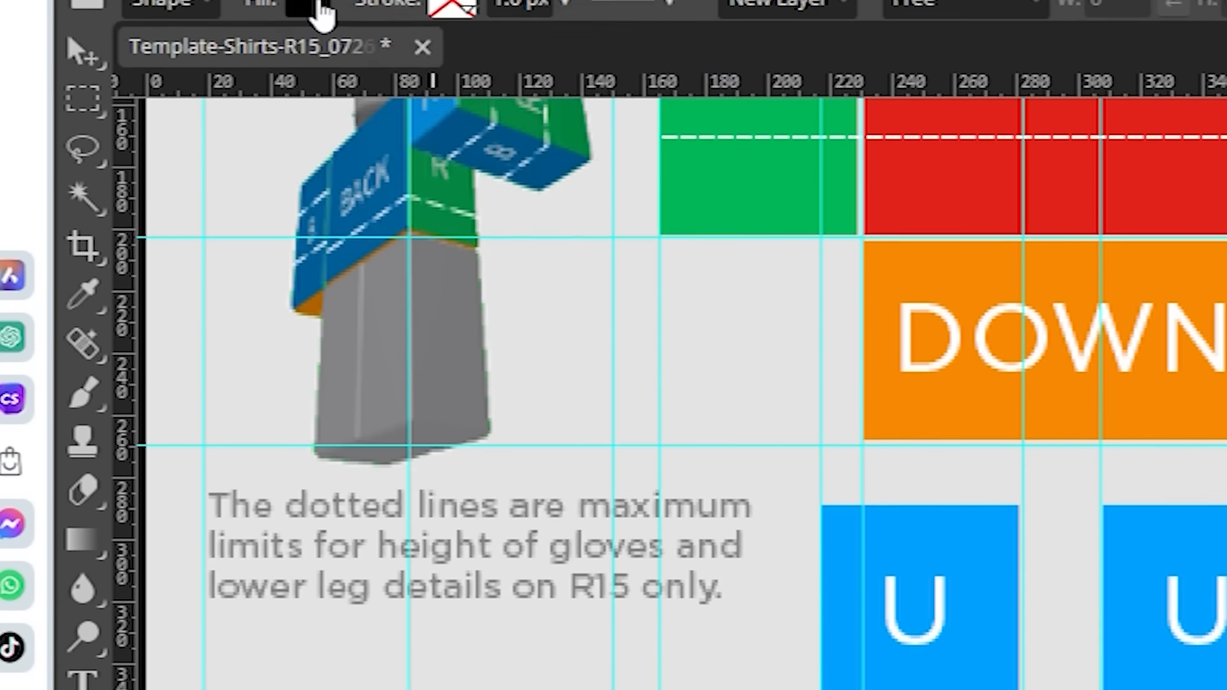
Set the shape fill to dark grey and draw a rectangle across the upper part of the right arm's L, B, R and F faces.
left_click(318, 74)
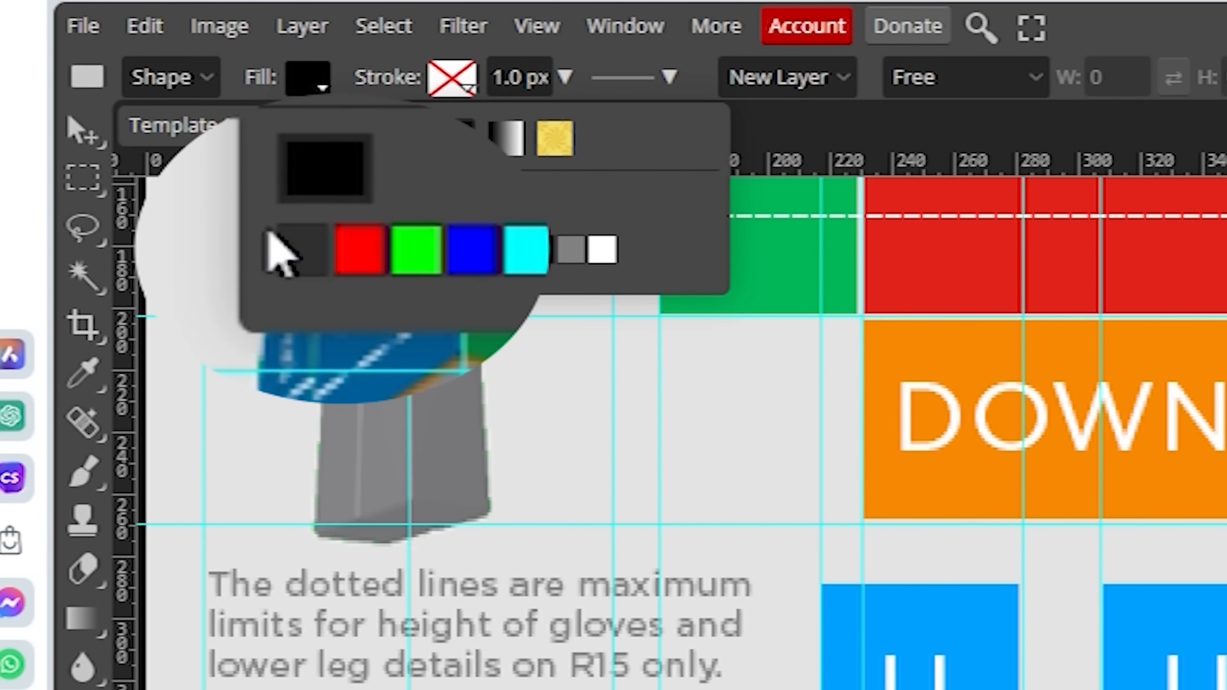
left_click(329, 253)
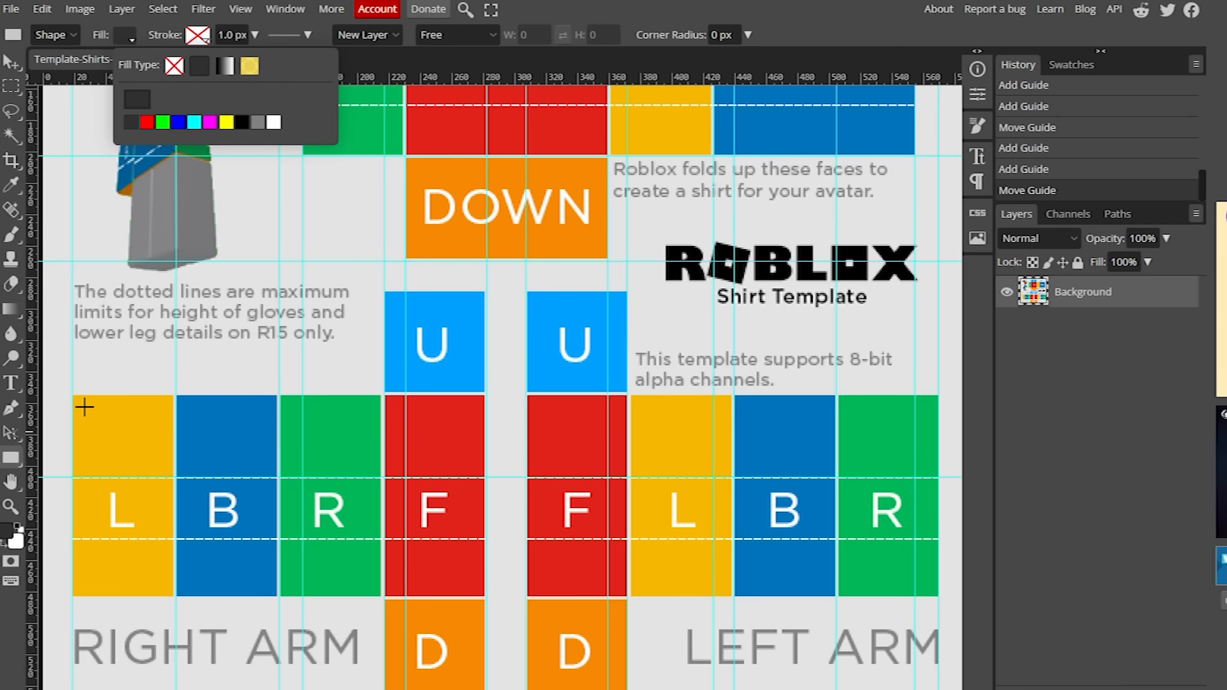
left_click_drag(79, 399, 496, 481)
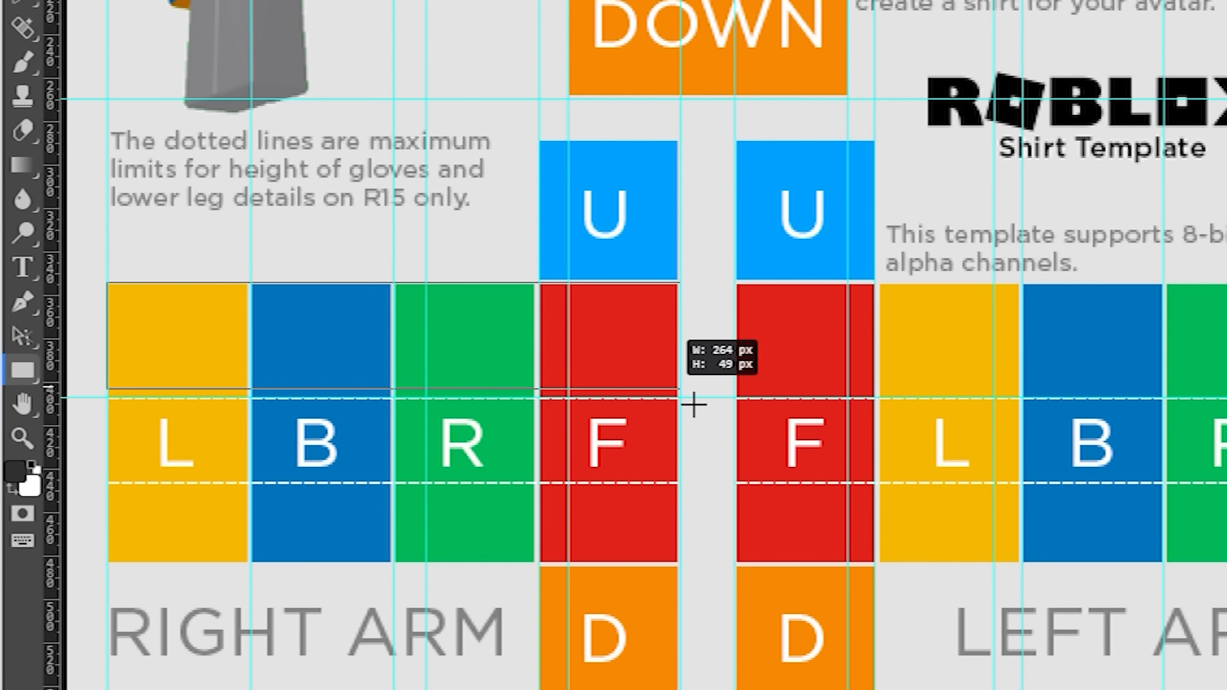
mouse_move(694, 406)
left_mouse_down()
mouse_move(680, 400)
mouse_move(696, 416)
left_mouse_up()
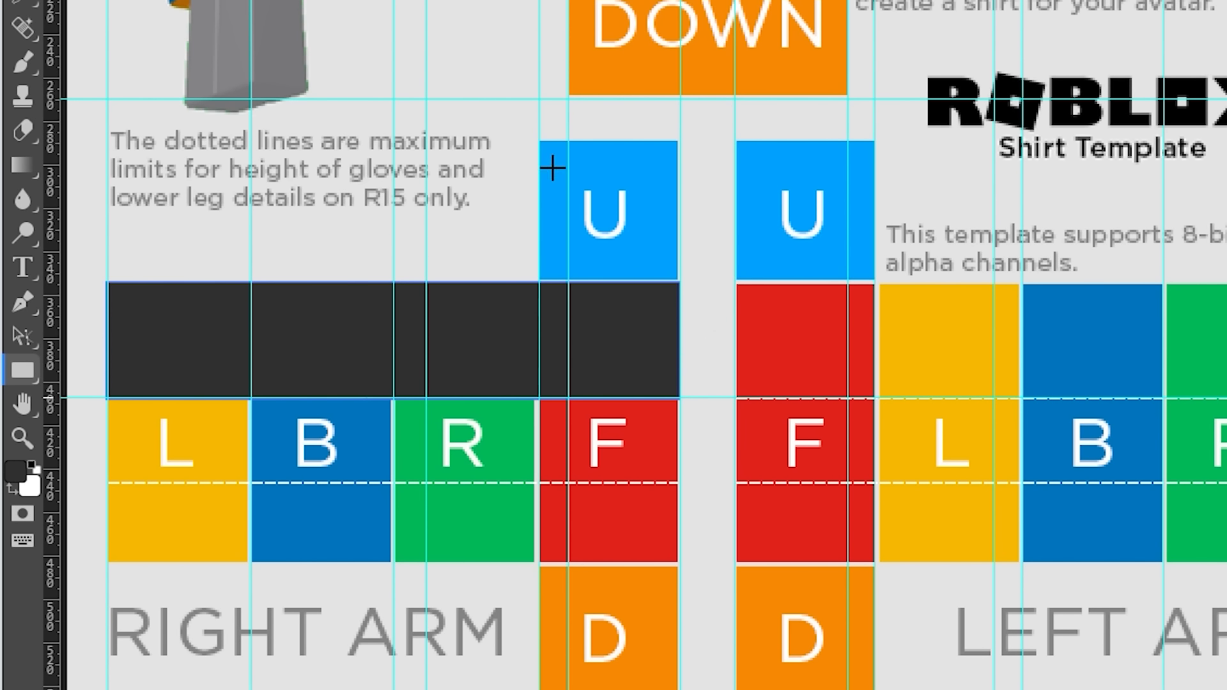
Draw dark grey rectangles over both arms' U faces and across the upper part of the left arm's F, L, B and R faces.
left_click_drag(556, 158, 693, 305)
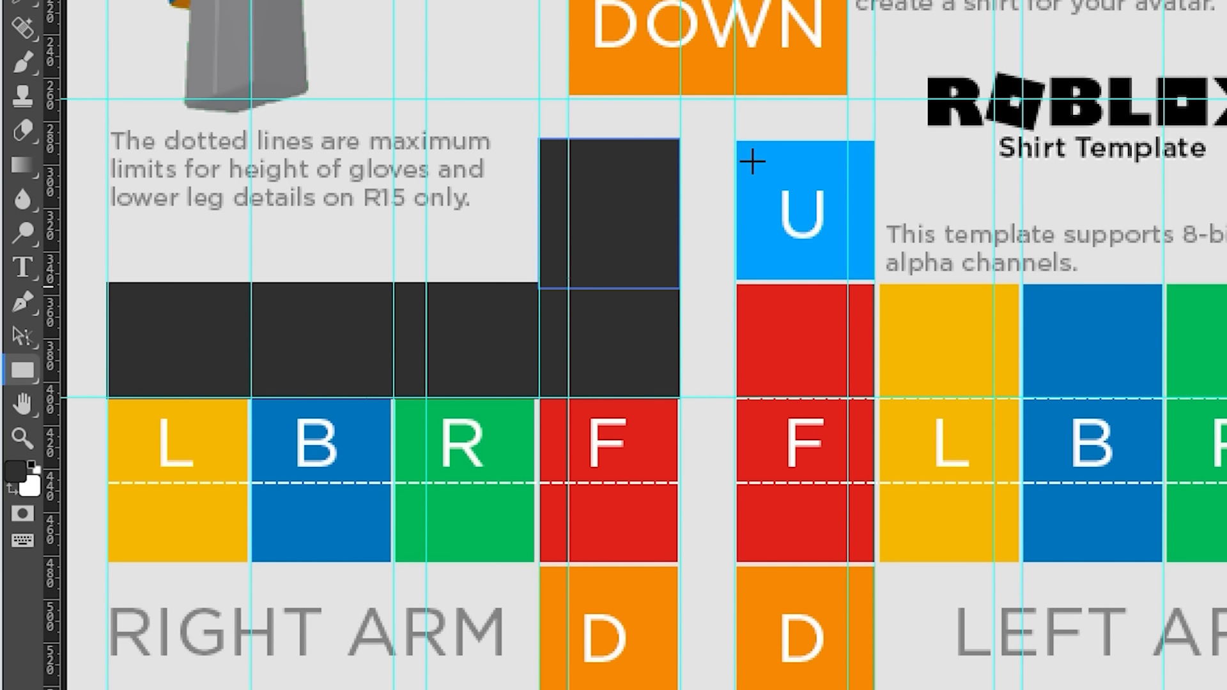
left_click_drag(750, 156, 886, 331)
left_click_drag(603, 332, 603, 332)
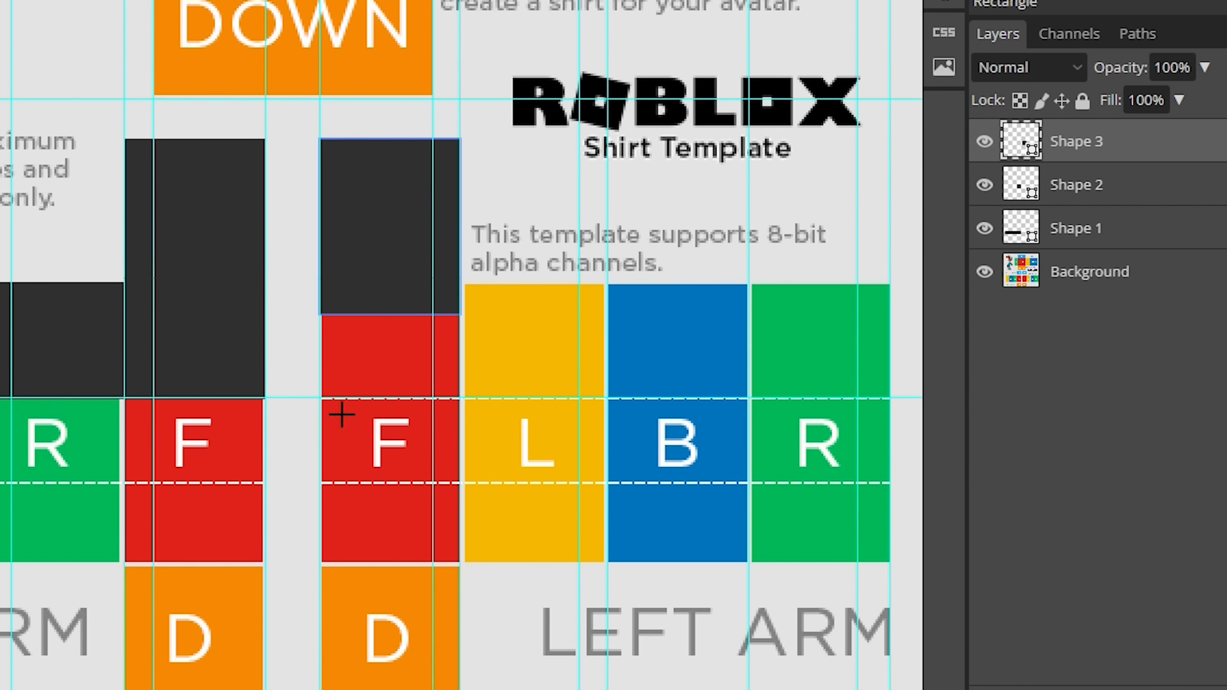
left_click_drag(336, 414, 906, 300)
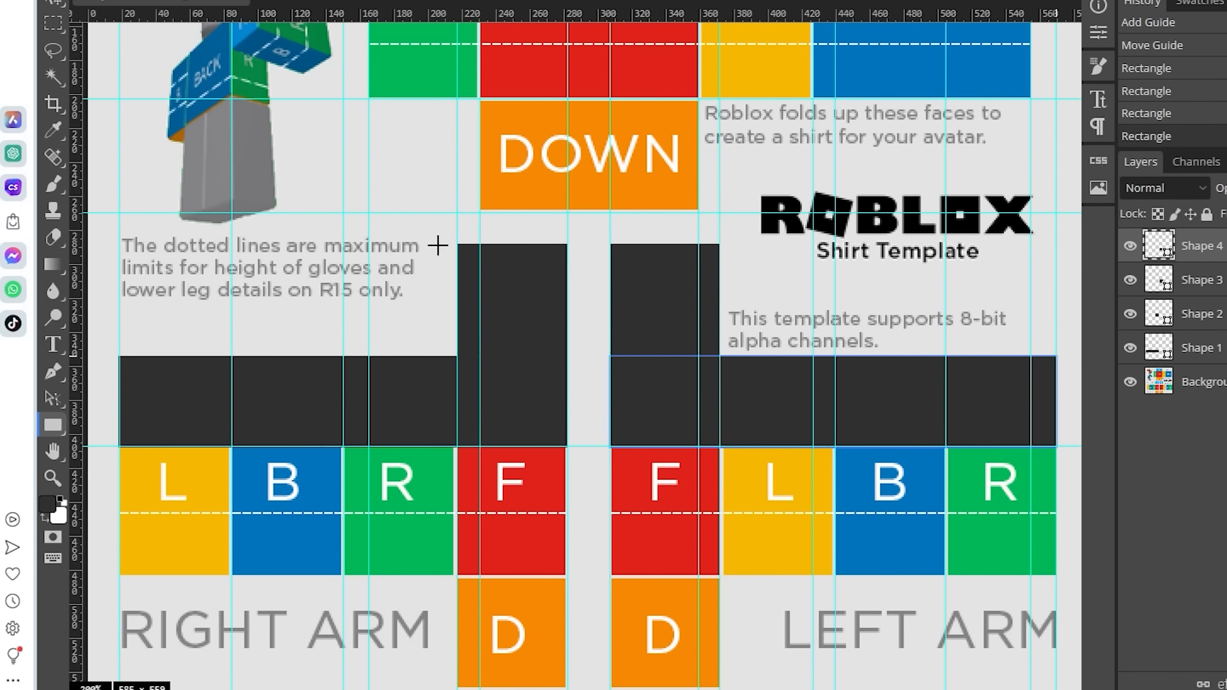
Cover the torso with two dark grey rectangles, one over UP, FRONT and DOWN and one across R, FRONT, L and BACK.
scroll(443, 455, "up", 3)
scroll(462, 451, "up", 9)
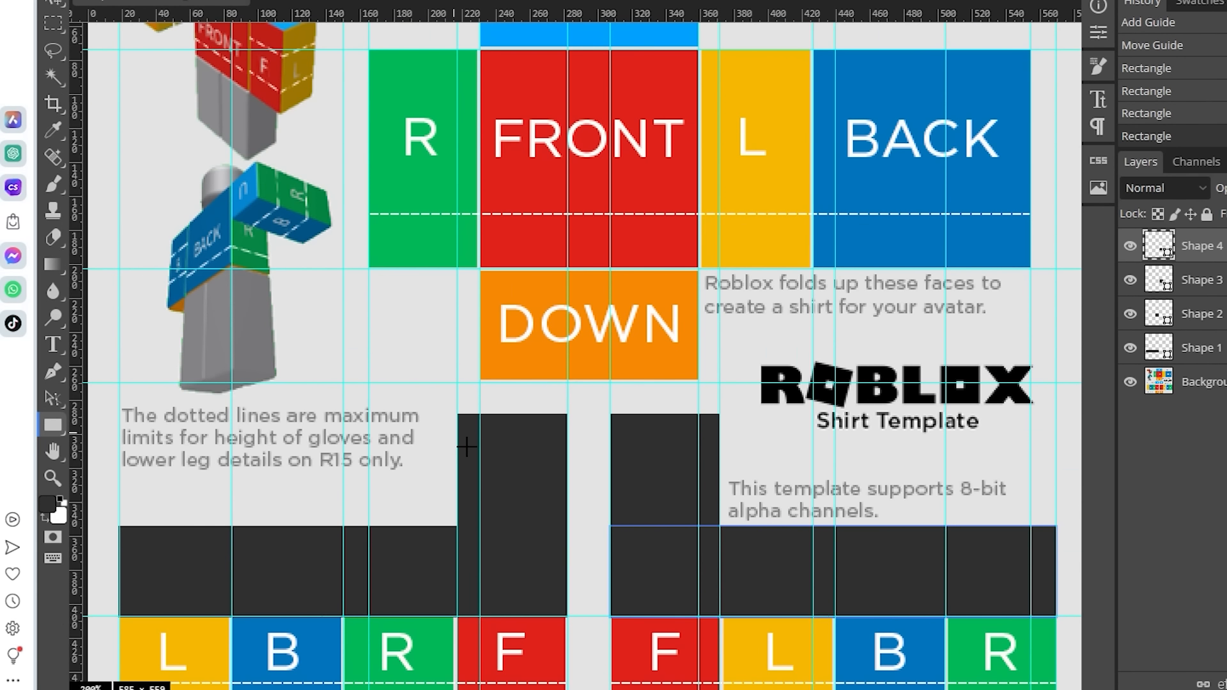
left_click_drag(492, 121, 710, 558)
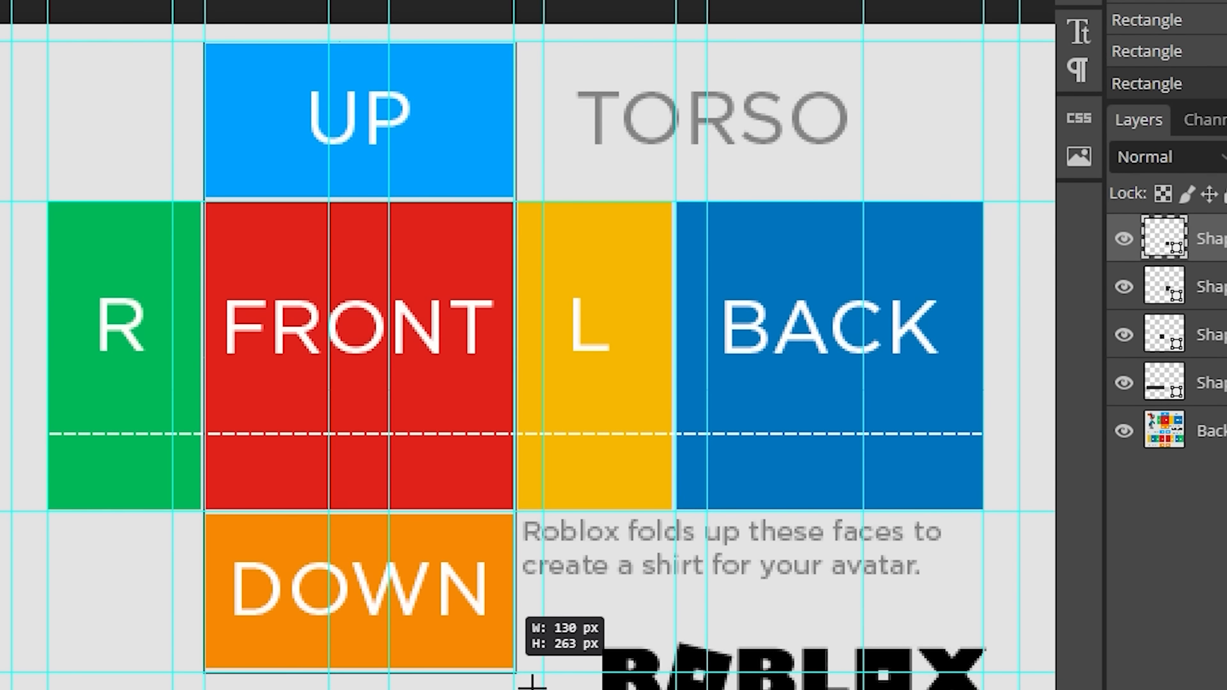
left_click_drag(531, 684, 529, 676)
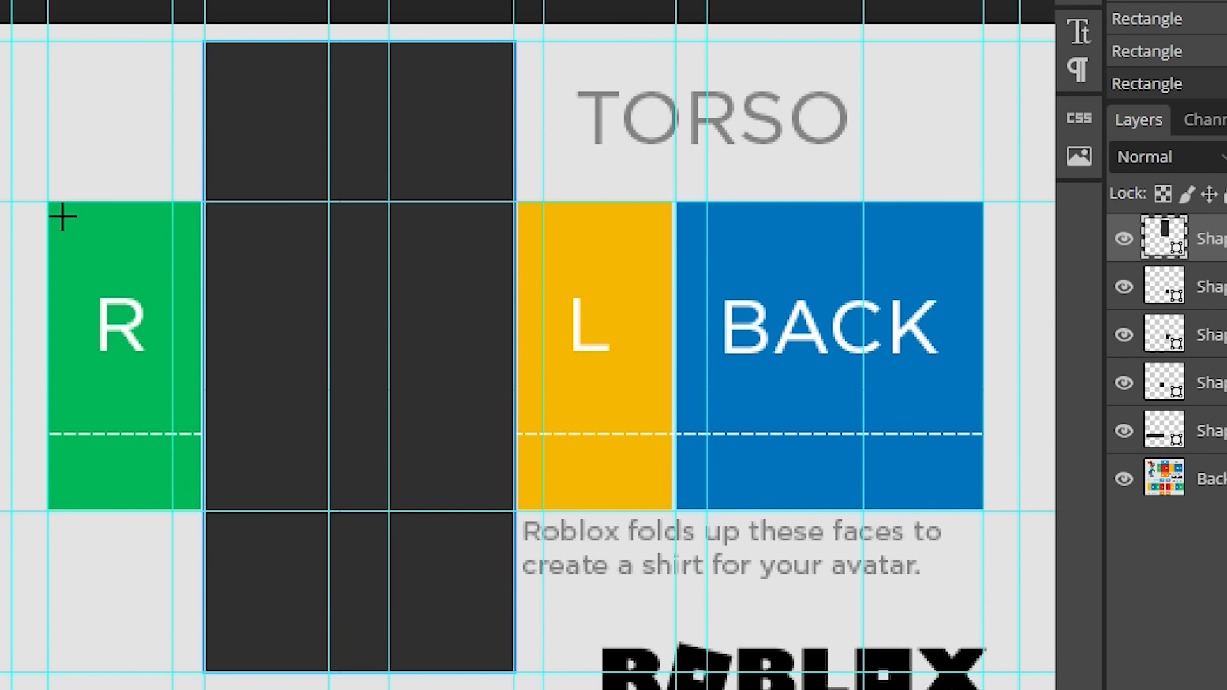
mouse_move(63, 215)
left_mouse_down()
mouse_move(85, 282)
mouse_move(784, 449)
mouse_move(981, 542)
mouse_move(1001, 526)
left_mouse_up()
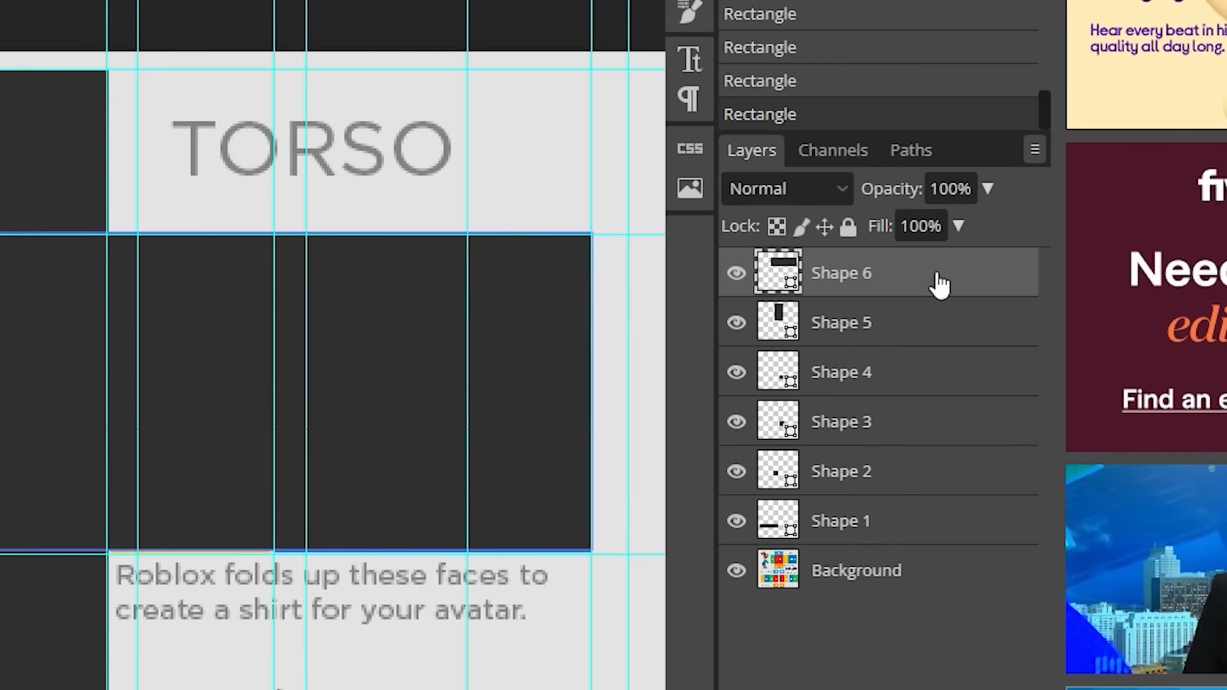
Rasterize the Shape 6, Shape 5 and Shape 4 layers.
right_click(940, 286)
left_click(938, 275)
right_click(937, 269)
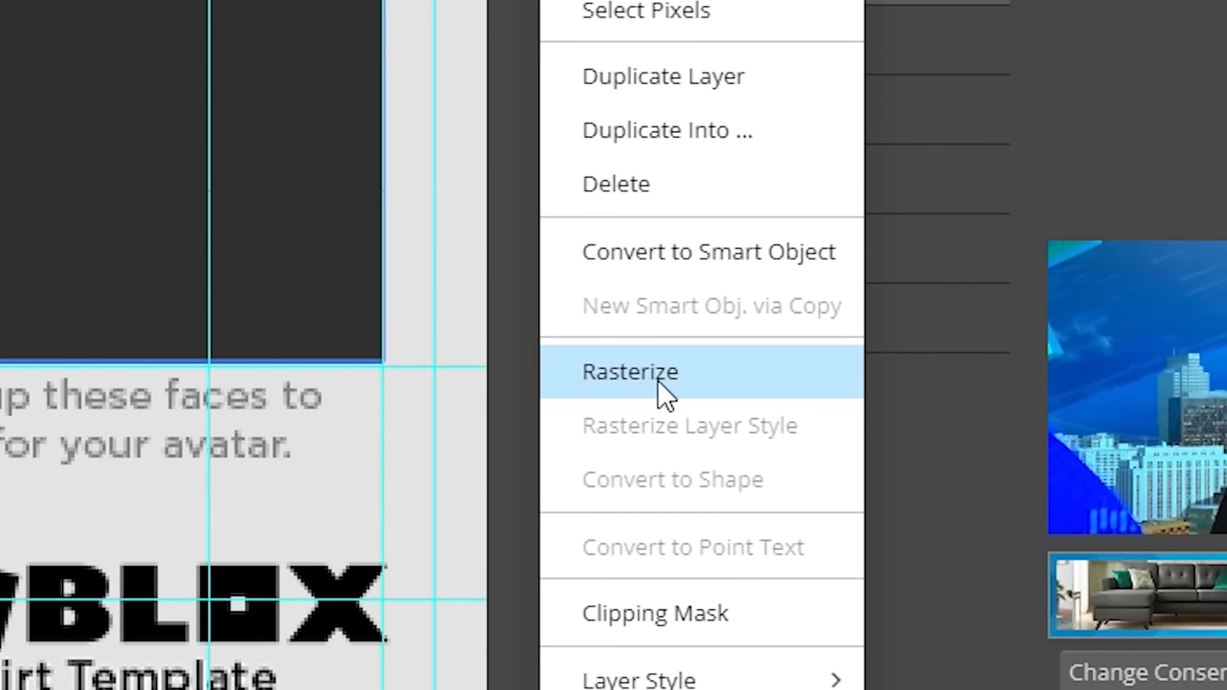
left_click(789, 563)
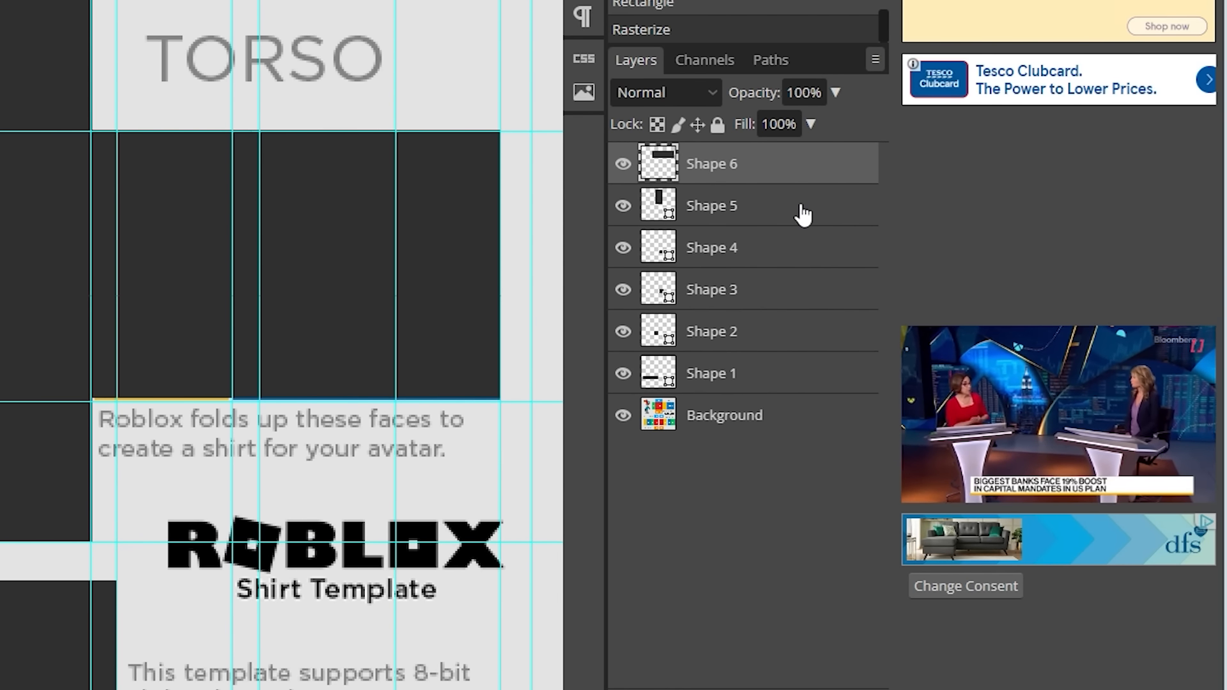
left_click(803, 215)
right_click(803, 216)
left_click(631, 412)
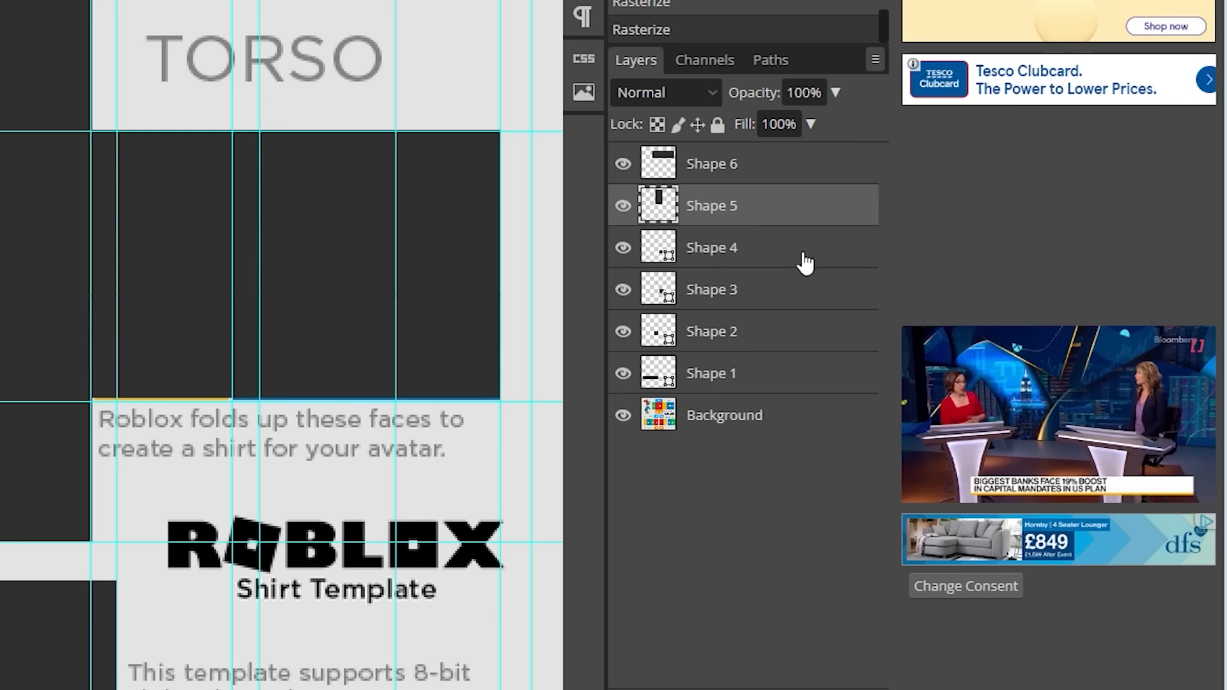
left_click(805, 259)
right_click(805, 258)
left_click(670, 401)
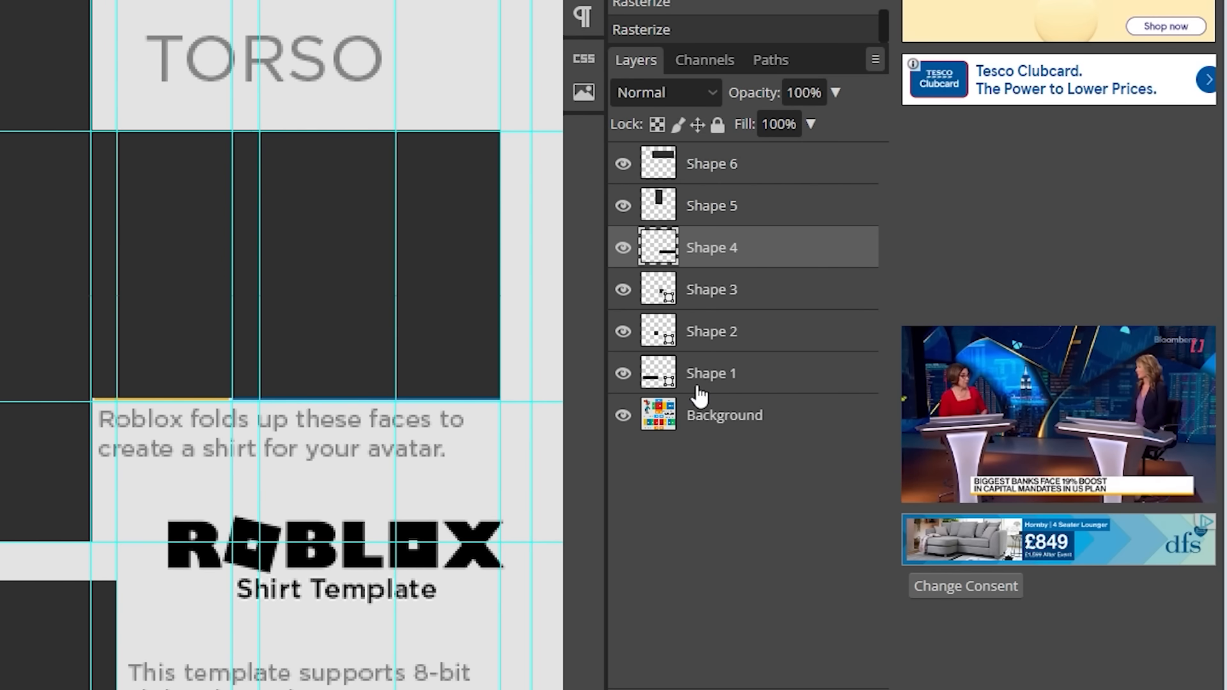
Rasterize the Shape 3, Shape 2 and Shape 1 layers.
left_click(769, 300)
right_click(769, 300)
left_click(658, 409)
left_click(800, 331)
right_click(799, 331)
left_click(665, 406)
left_click(781, 377)
right_click(780, 377)
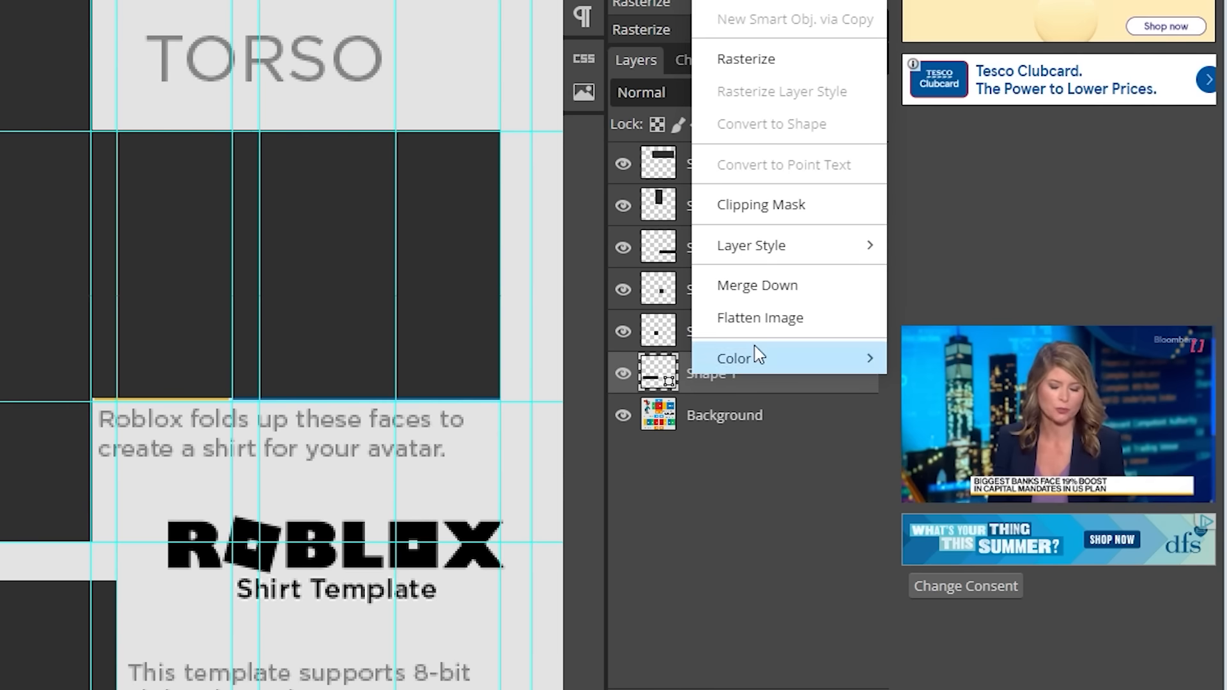
left_click(764, 59)
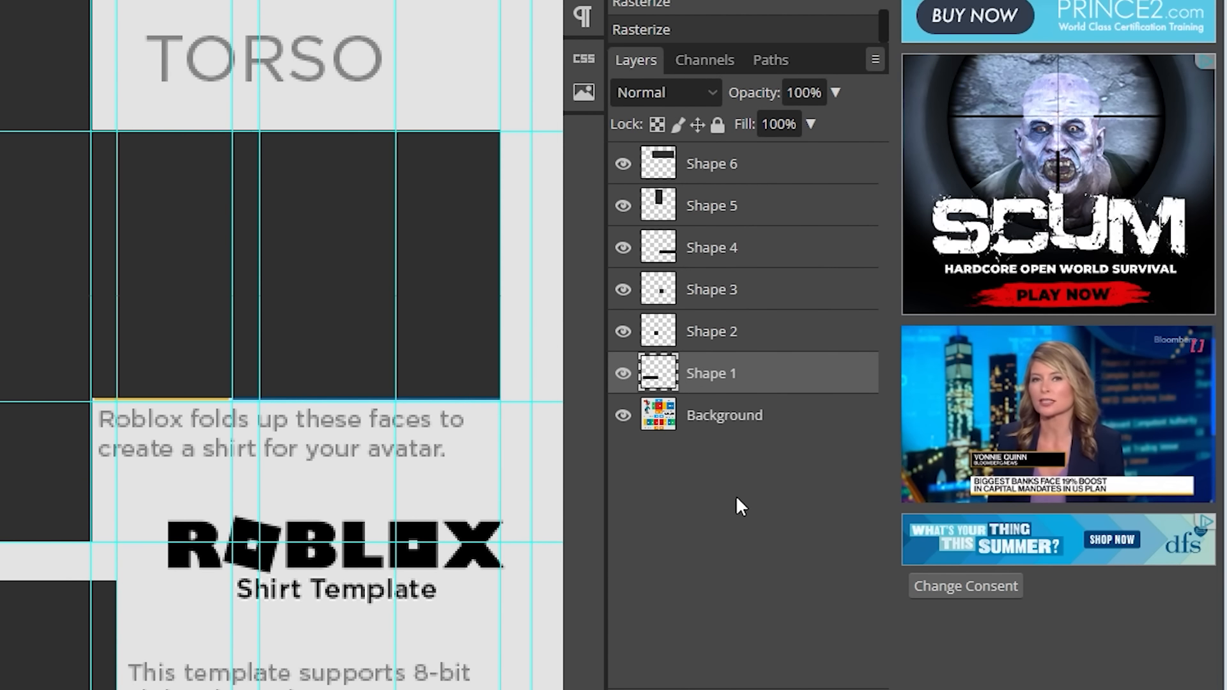
left_click(750, 424)
right_click(757, 424)
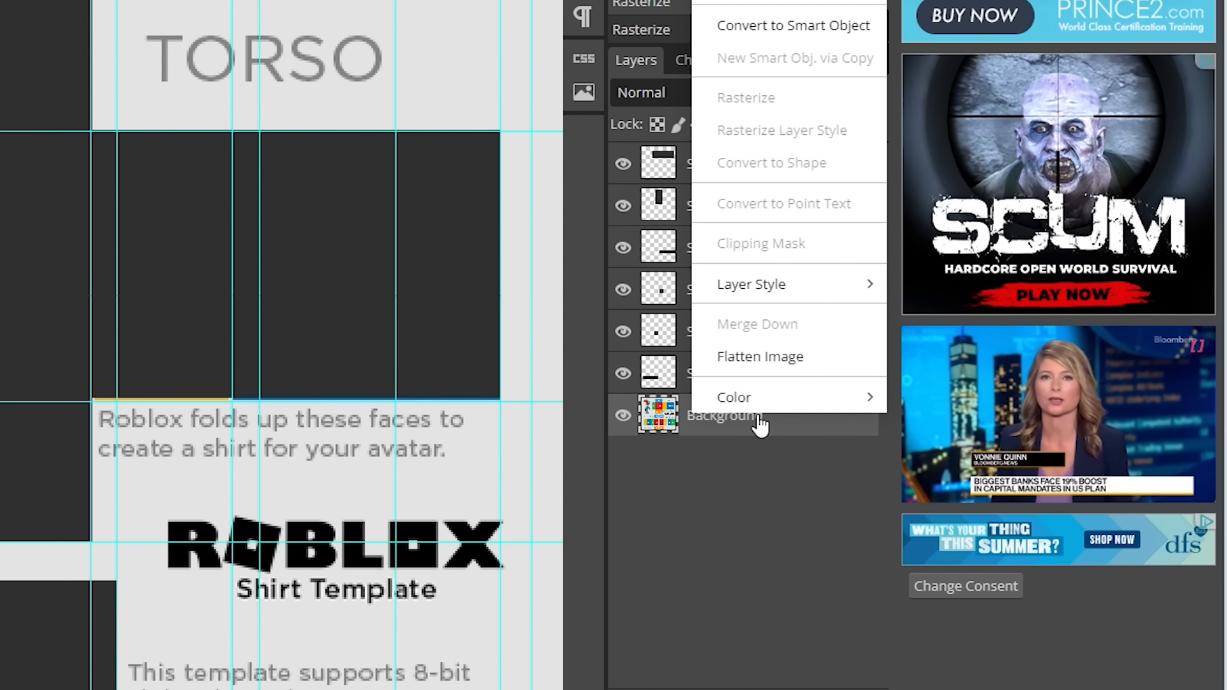
left_click(747, 538)
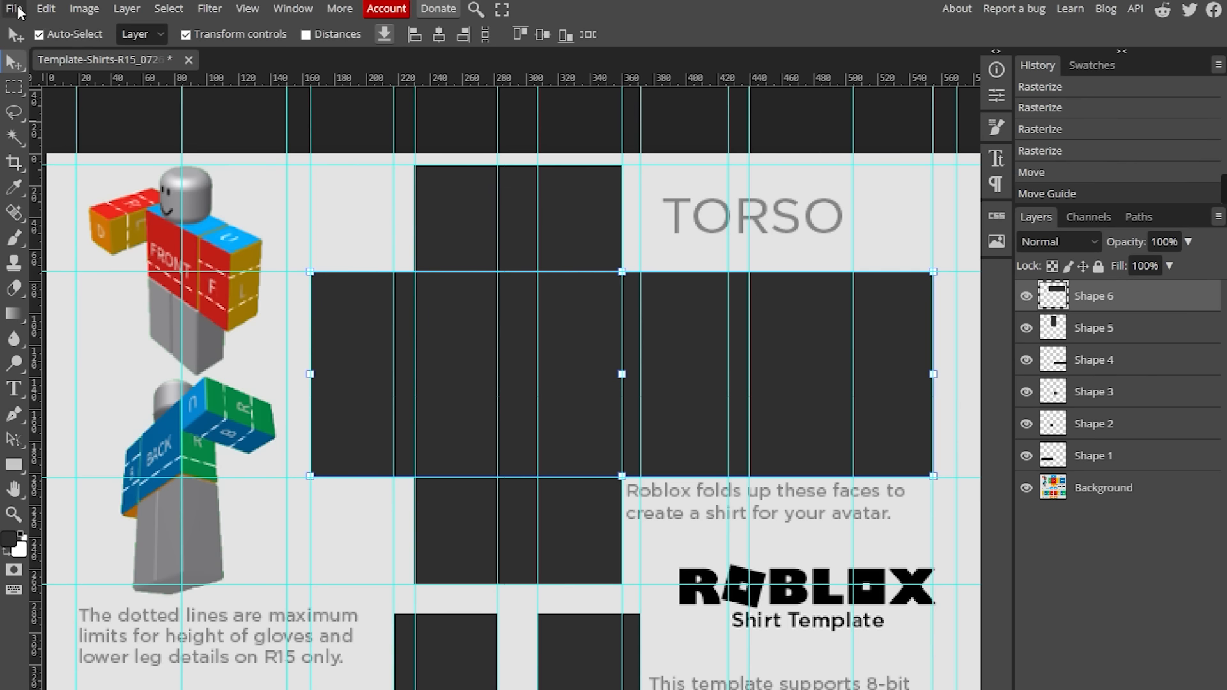
Place the pngwing.com shading image into the shirt template and try scaling and slightly rotating it.
left_click(18, 10)
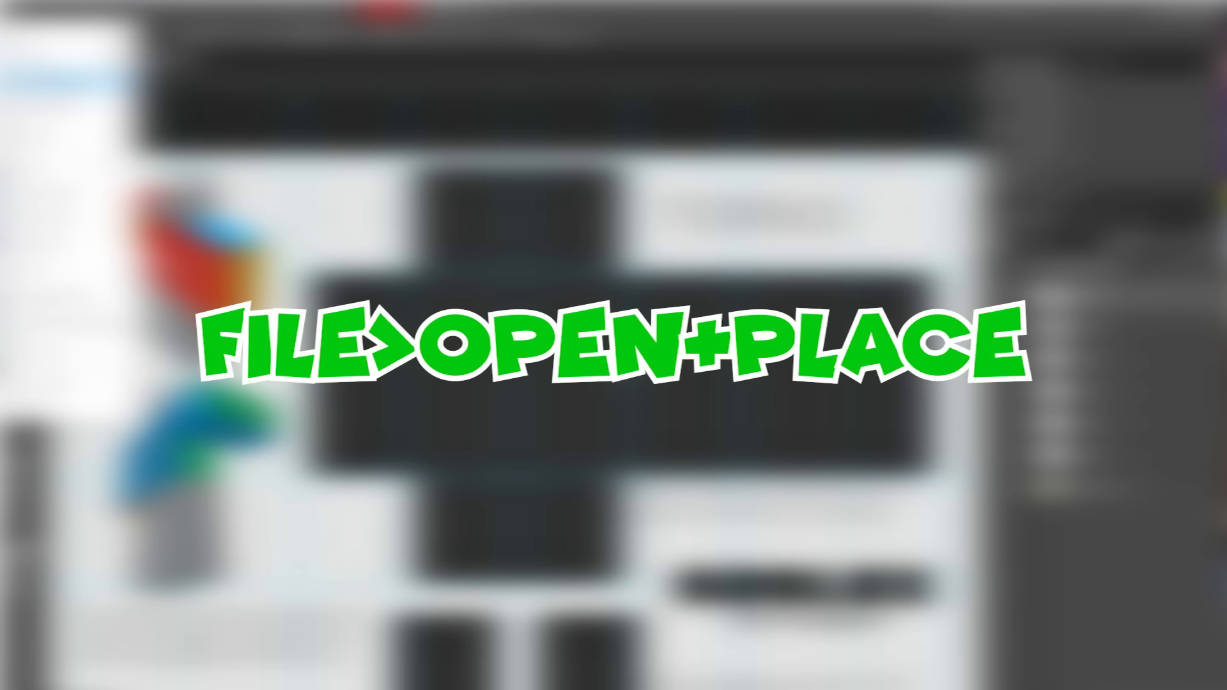
left_click(54, 83)
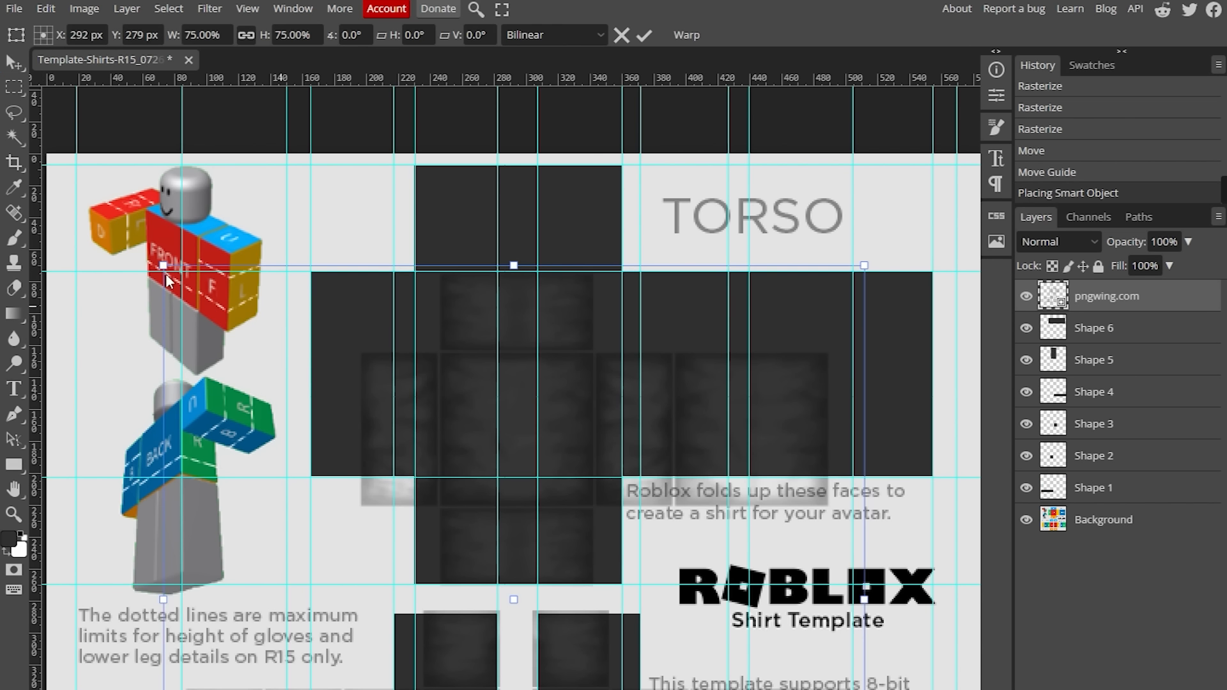
mouse_move(870, 271)
left_mouse_down()
mouse_move(893, 248)
mouse_move(867, 257)
left_mouse_up()
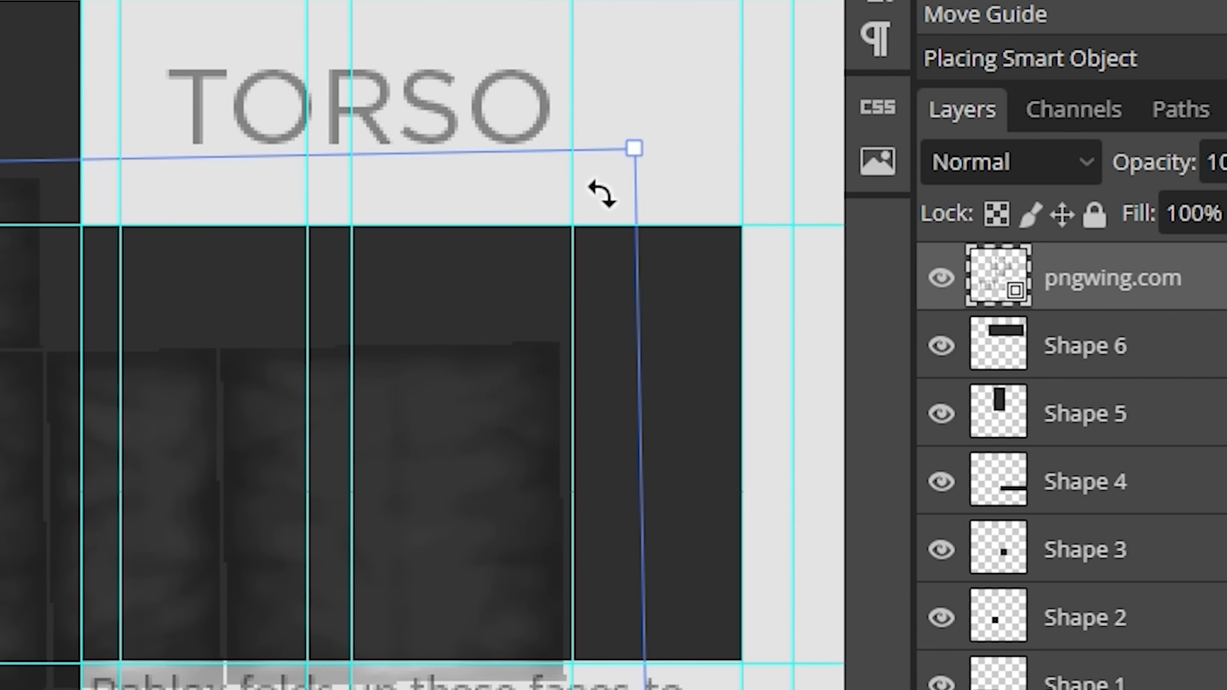
left_click_drag(602, 194, 624, 165)
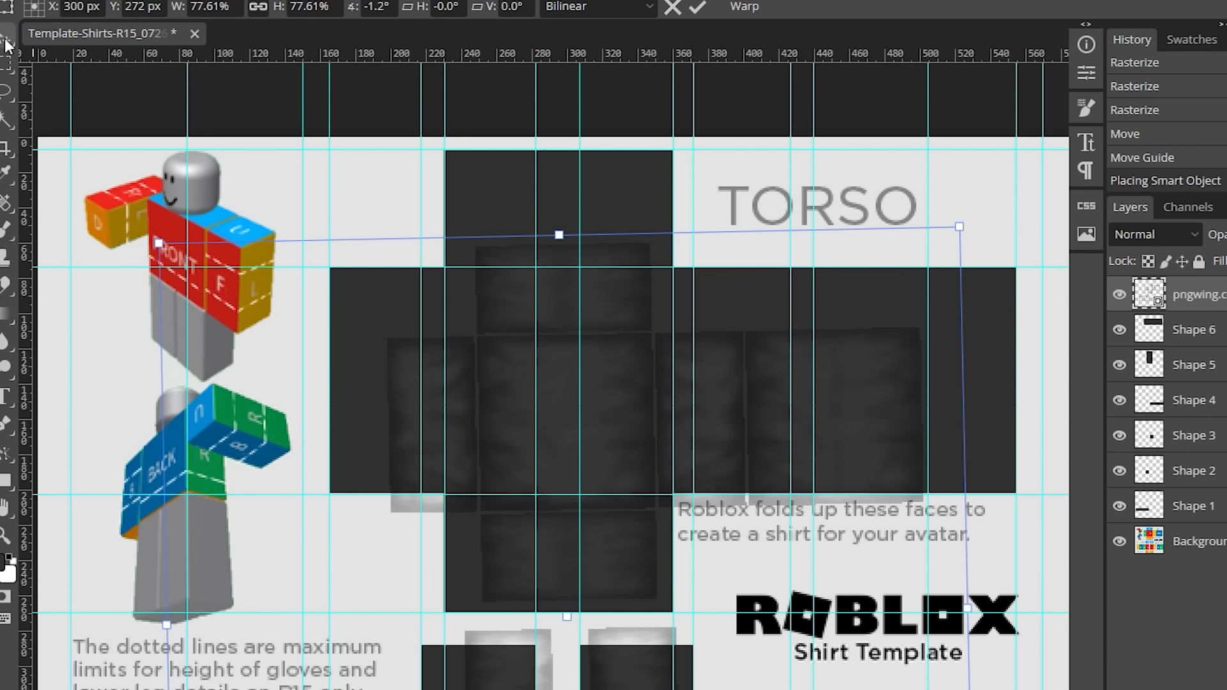
key("Return")
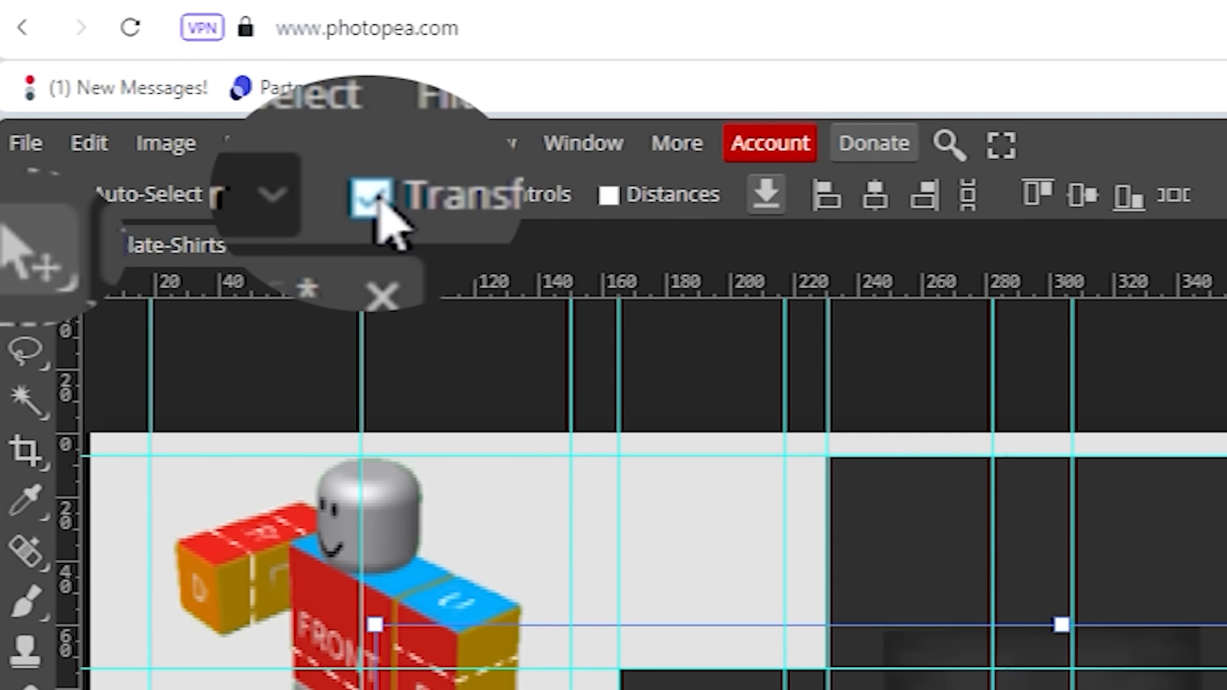
Switch the Move tool's transform controls off and back on.
left_click(191, 6)
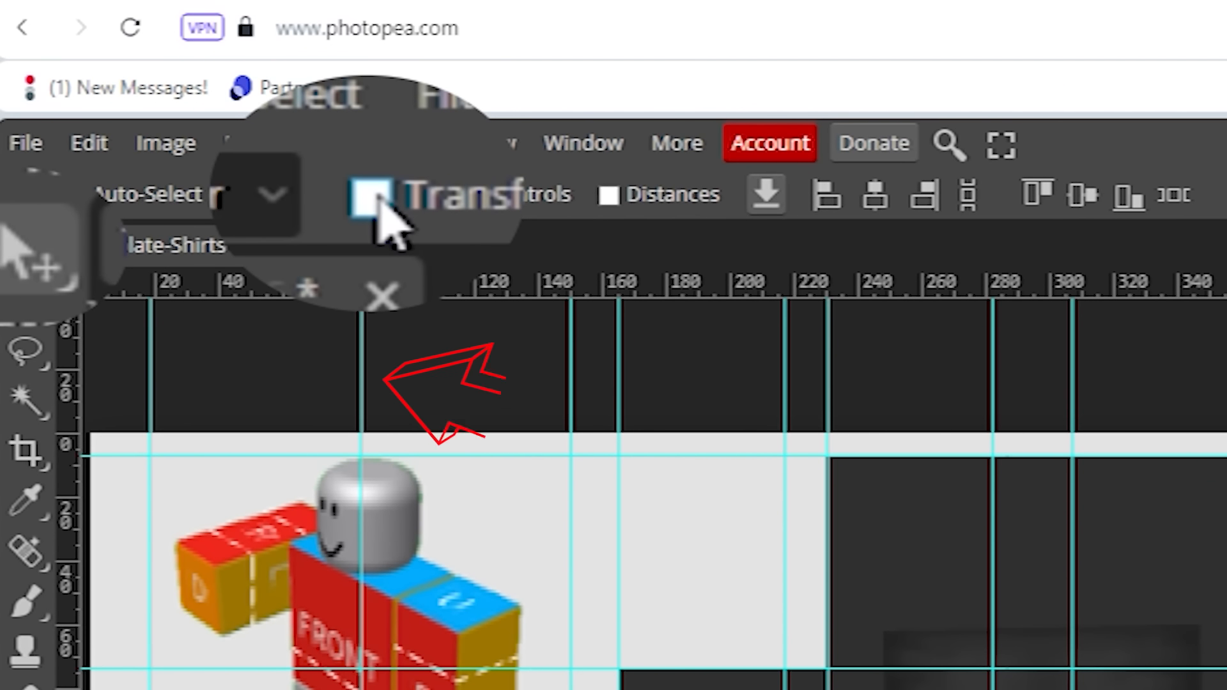
left_click(378, 203)
left_click(378, 203)
left_click(378, 203)
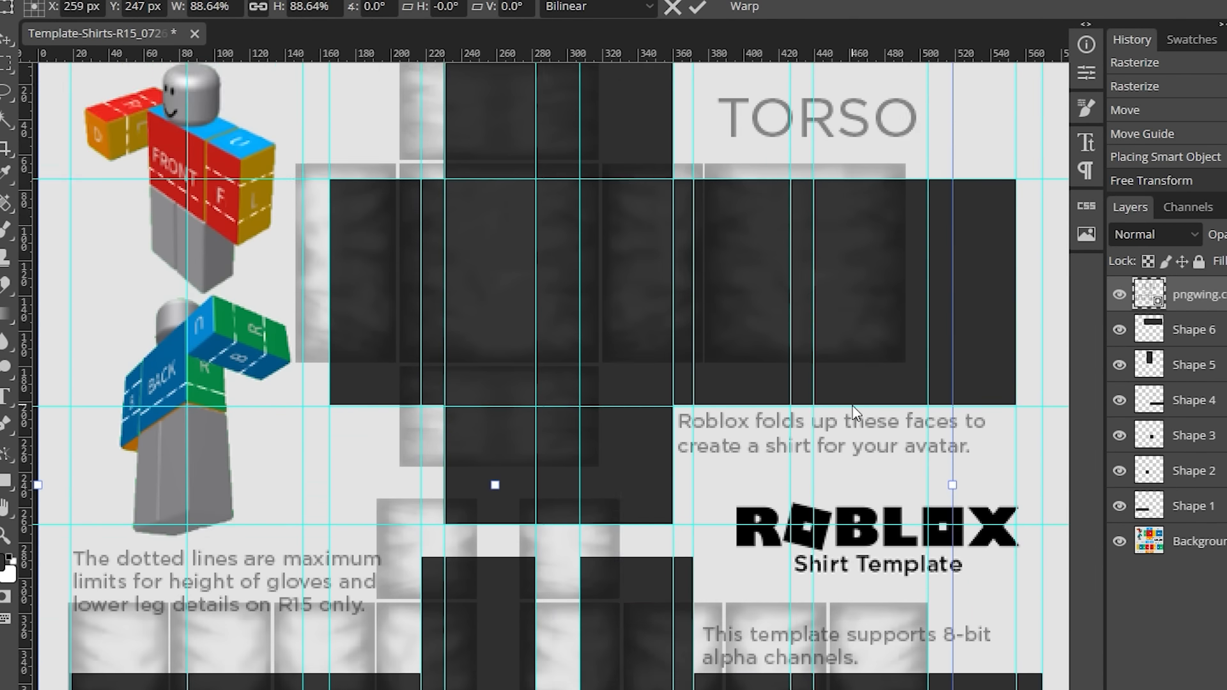
Scale the pngwing.com shading image so its panels line up with the template's torso and arm faces along the guides.
scroll(853, 413, "down", 3)
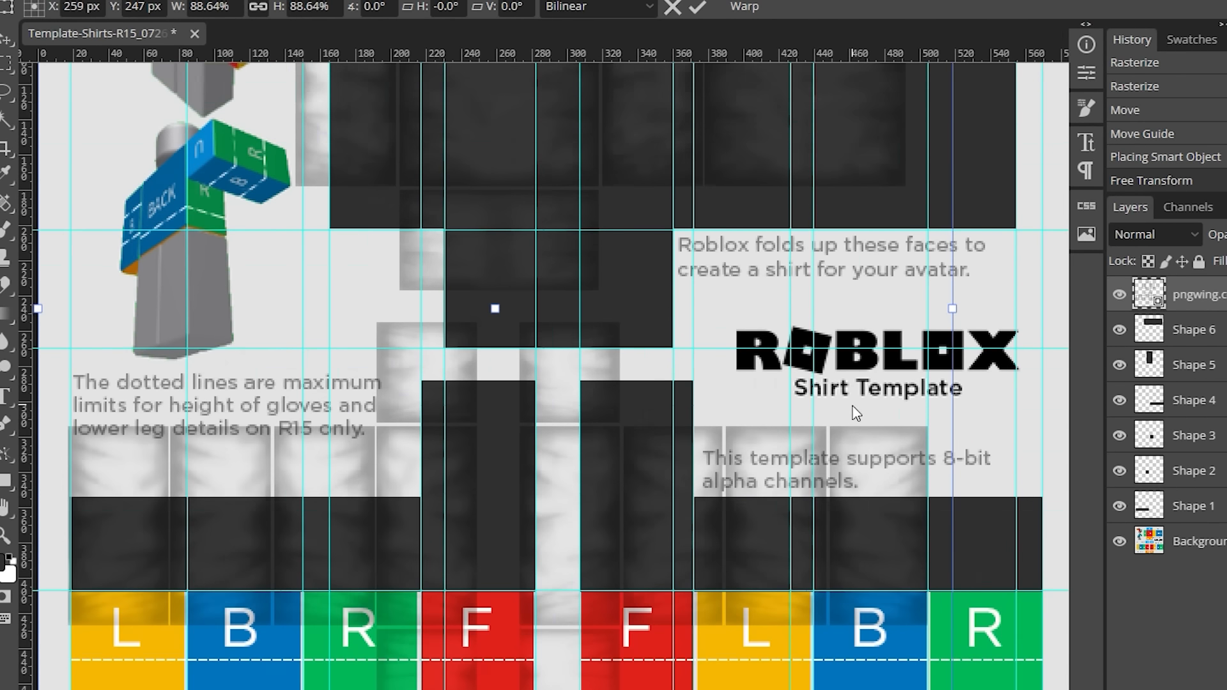
scroll(853, 413, "up", 3)
scroll(1010, 431, "down", 7)
left_click_drag(956, 485, 1003, 610)
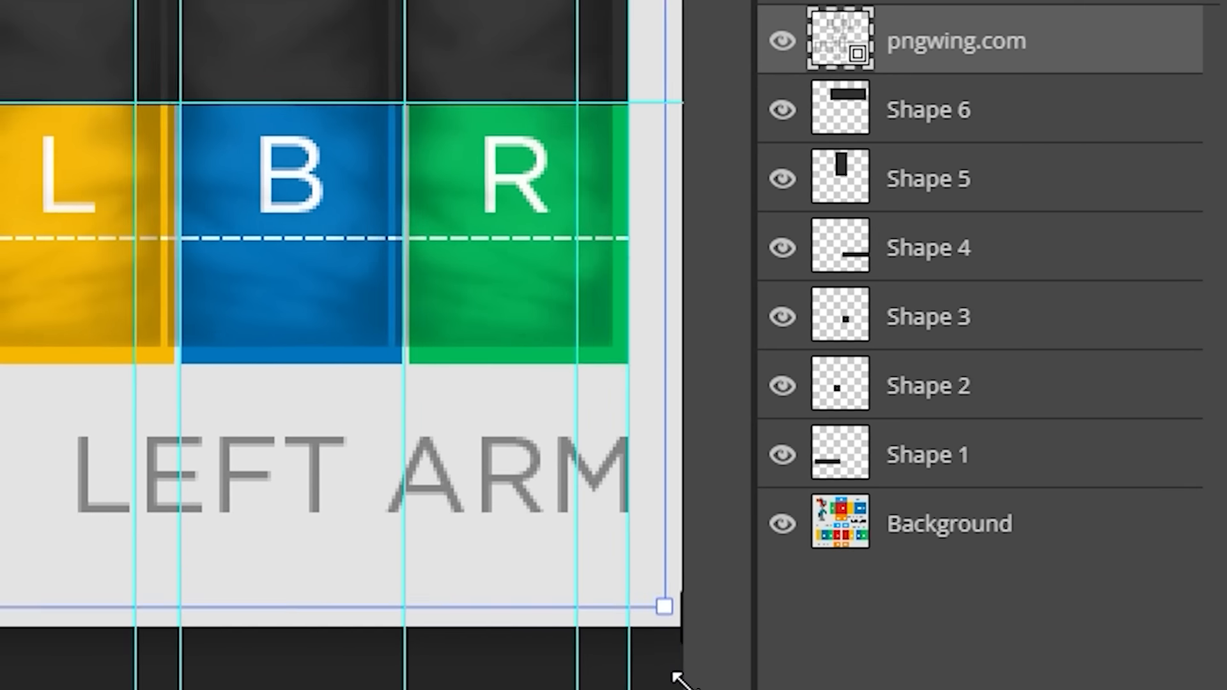
left_click_drag(556, 657, 543, 638)
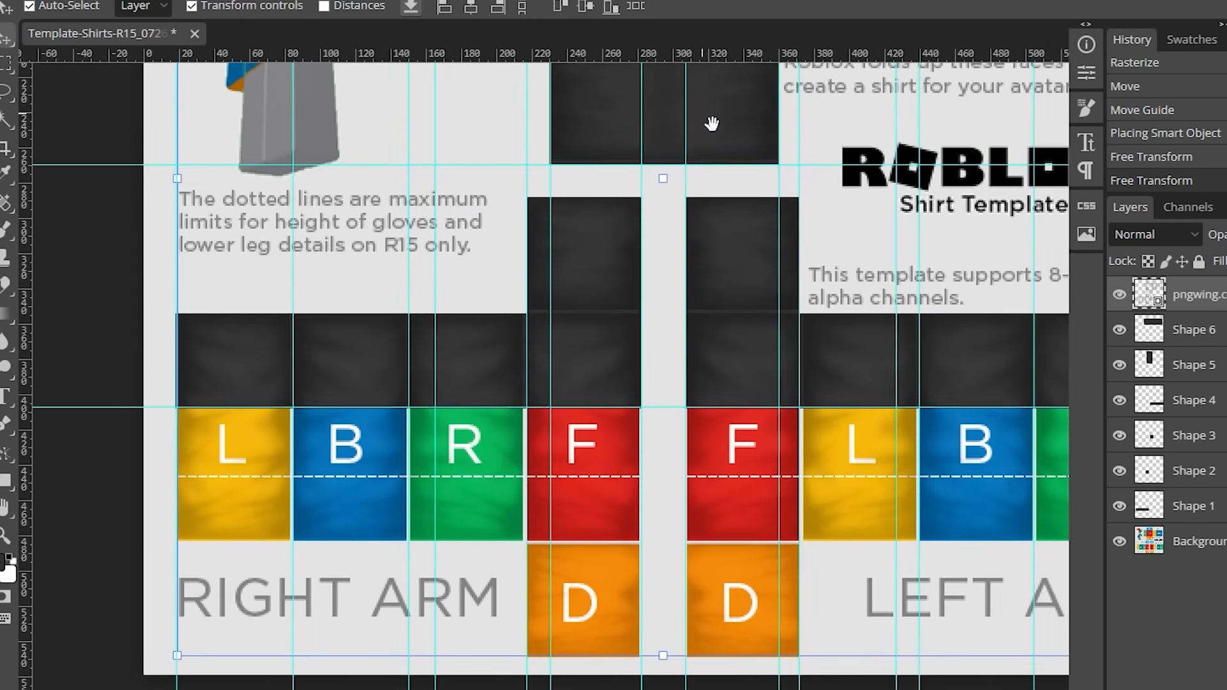
Rasterize the pngwing.com layer and clear its shading over the coloured lower parts of both arms and the D faces.
left_click_drag(711, 123, 586, 94)
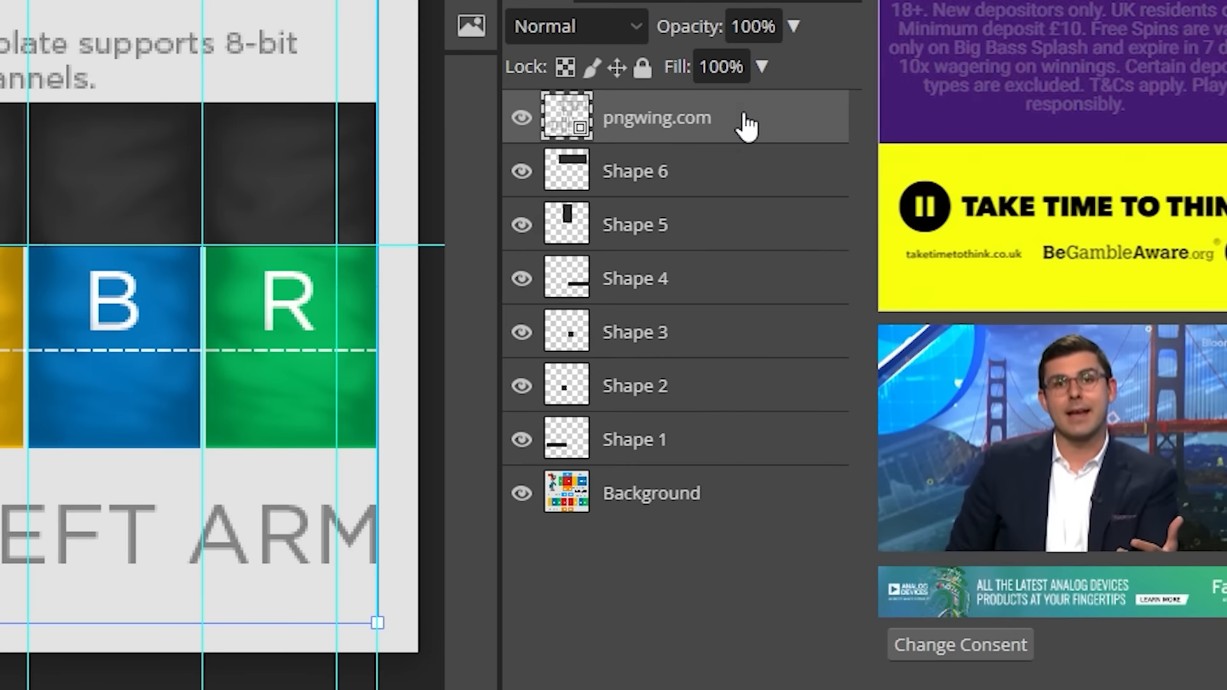
right_click(748, 125)
left_click(594, 427)
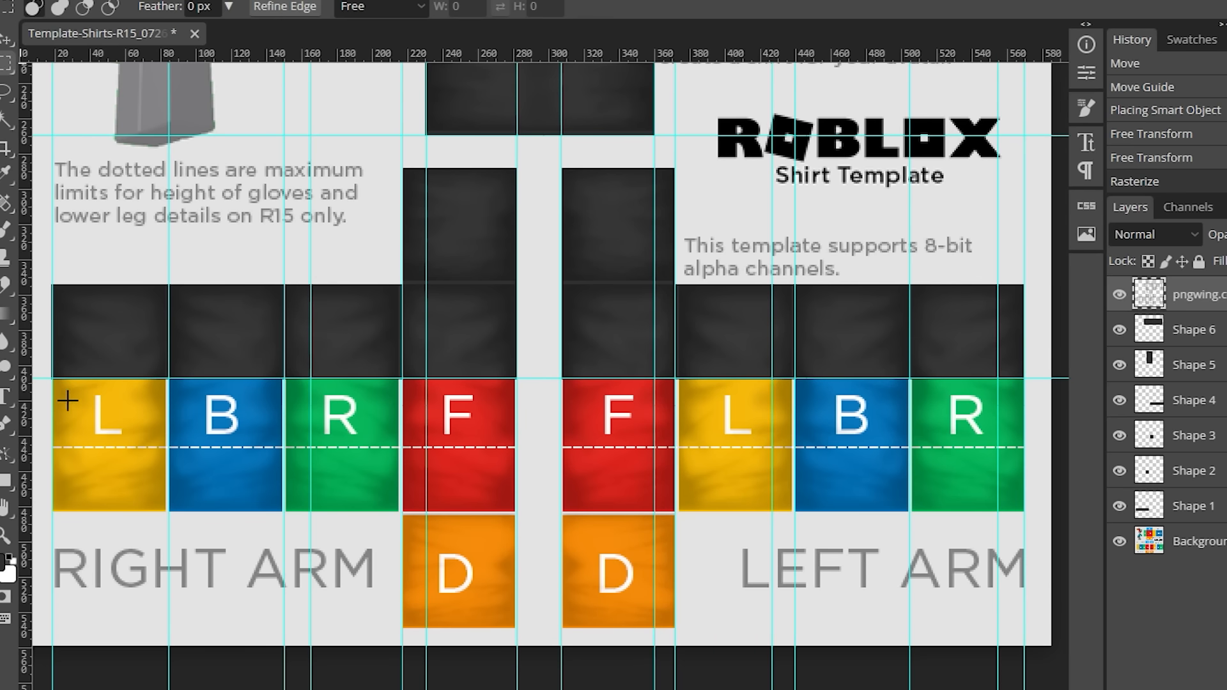
left_click_drag(65, 393, 1035, 636)
key("Delete")
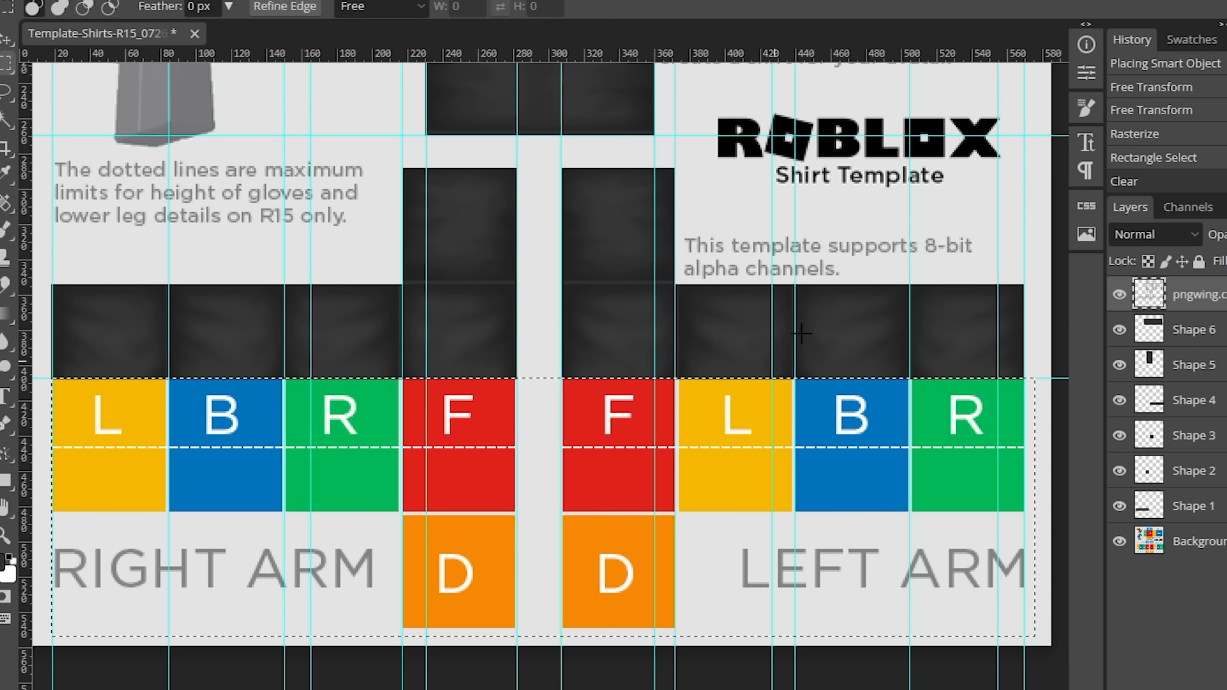
Make the Background layer active and deselect the rectangular area around the lower arm faces.
key("v")
left_click_drag(633, 202, 635, 156)
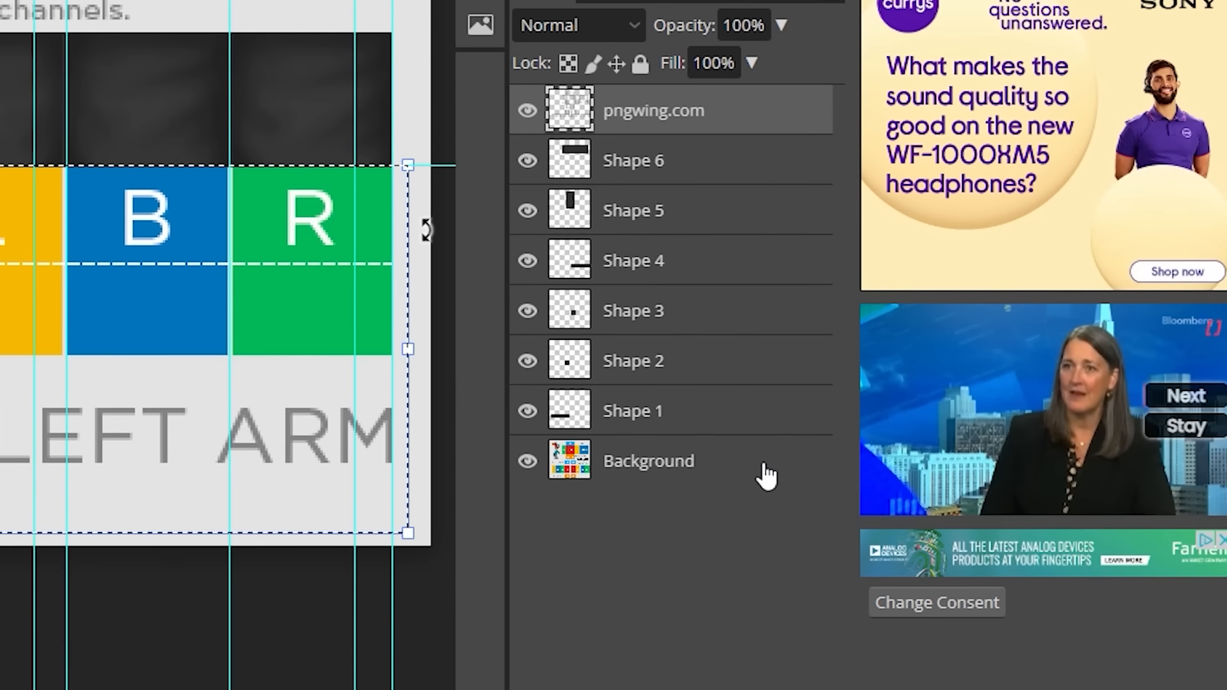
left_click(767, 476)
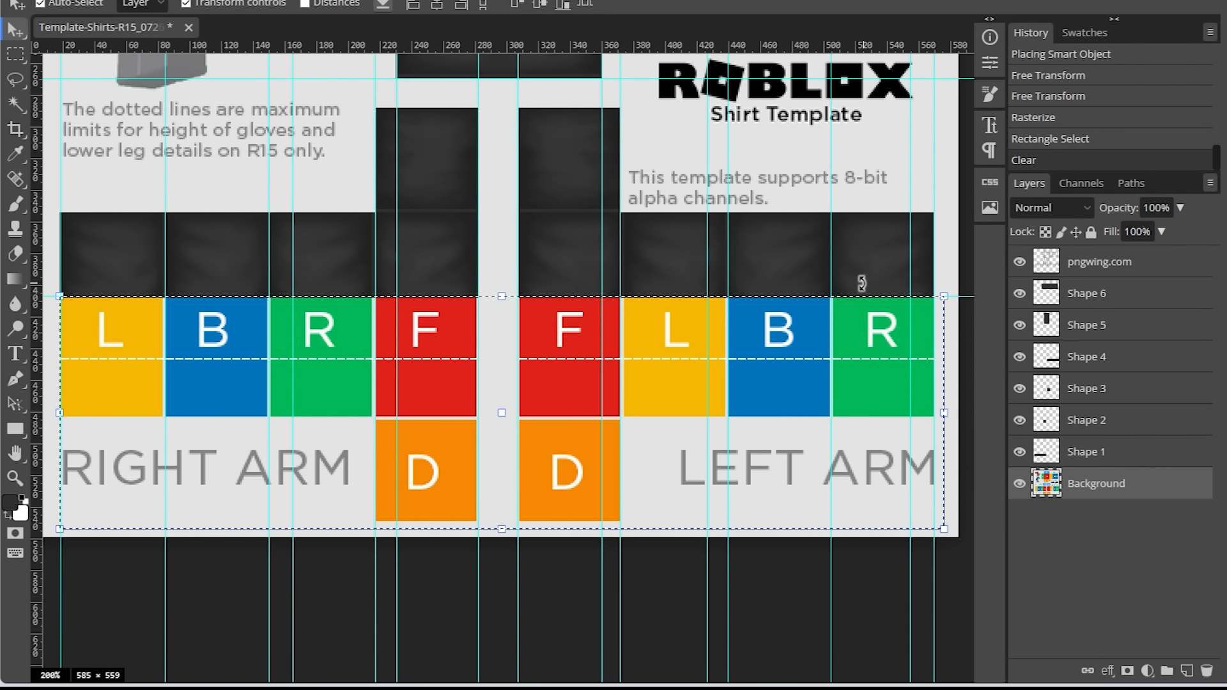
left_click(165, 0)
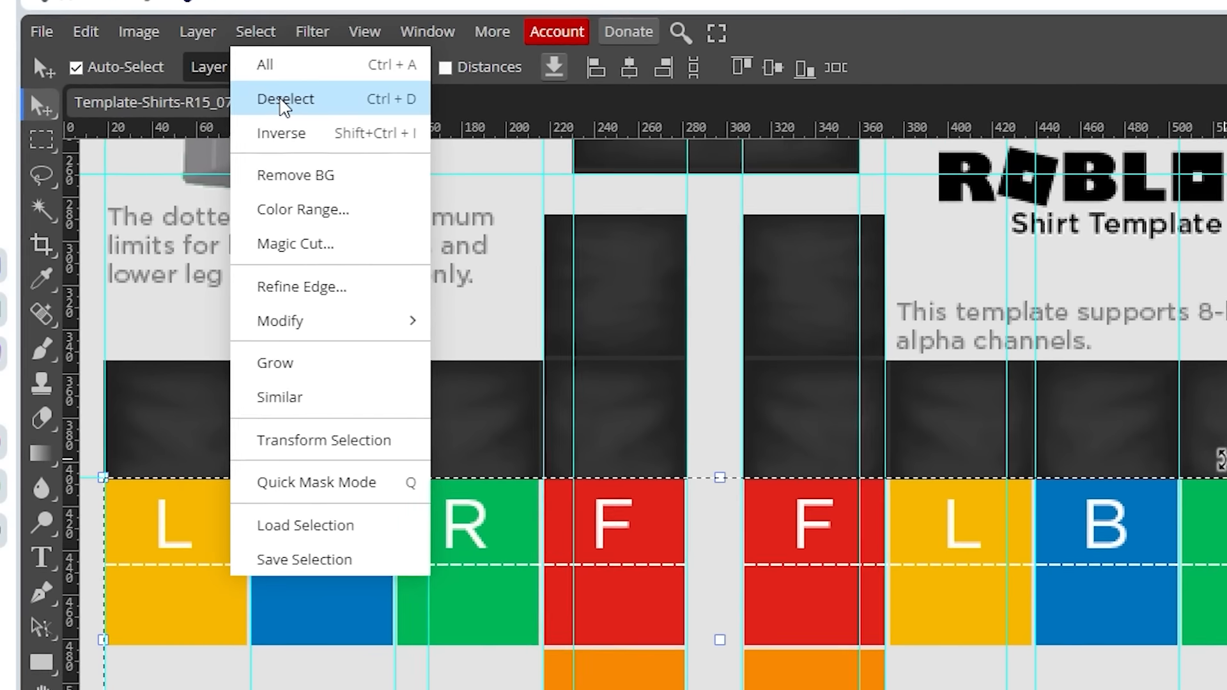
left_click(191, 24)
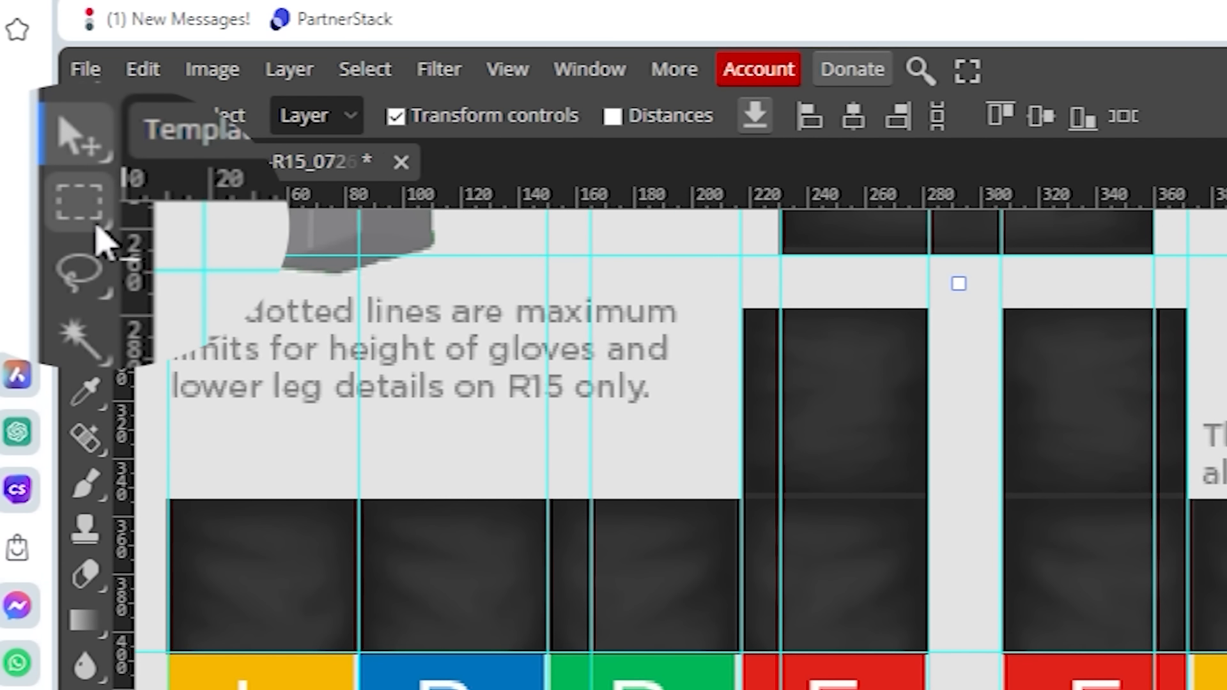
Clear the right arm's coloured L, B, R, F and D faces from the Background layer using rectangular selections.
left_click(86, 219)
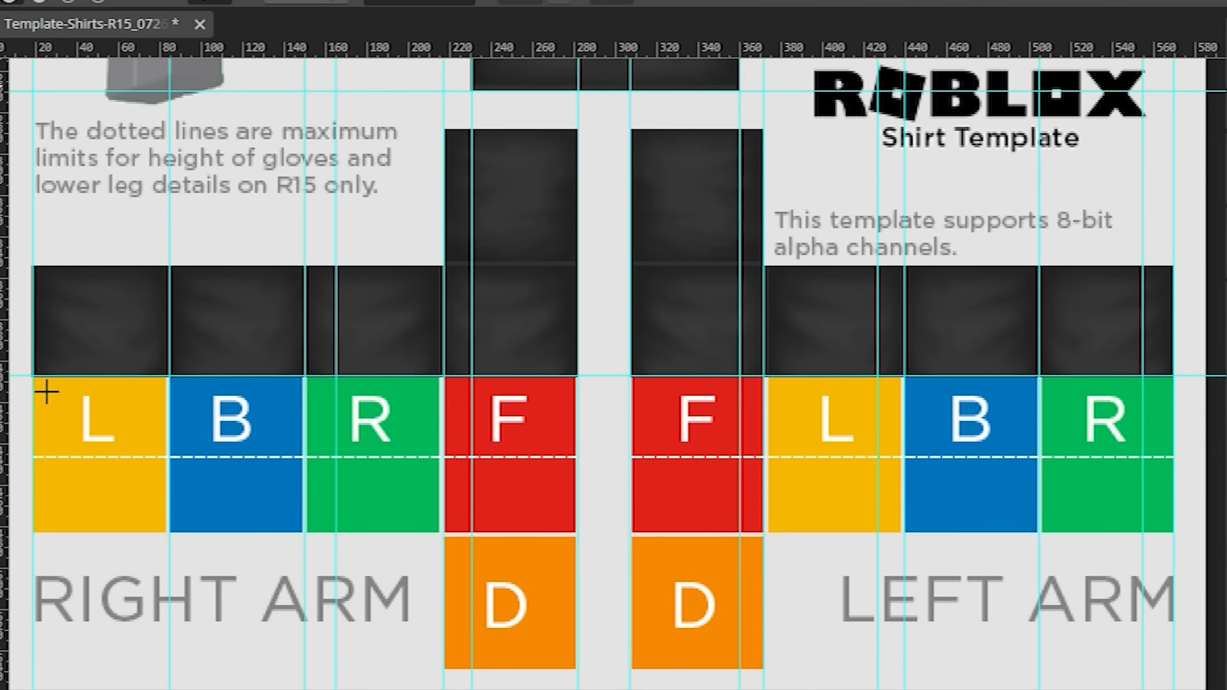
left_click_drag(32, 377, 596, 548)
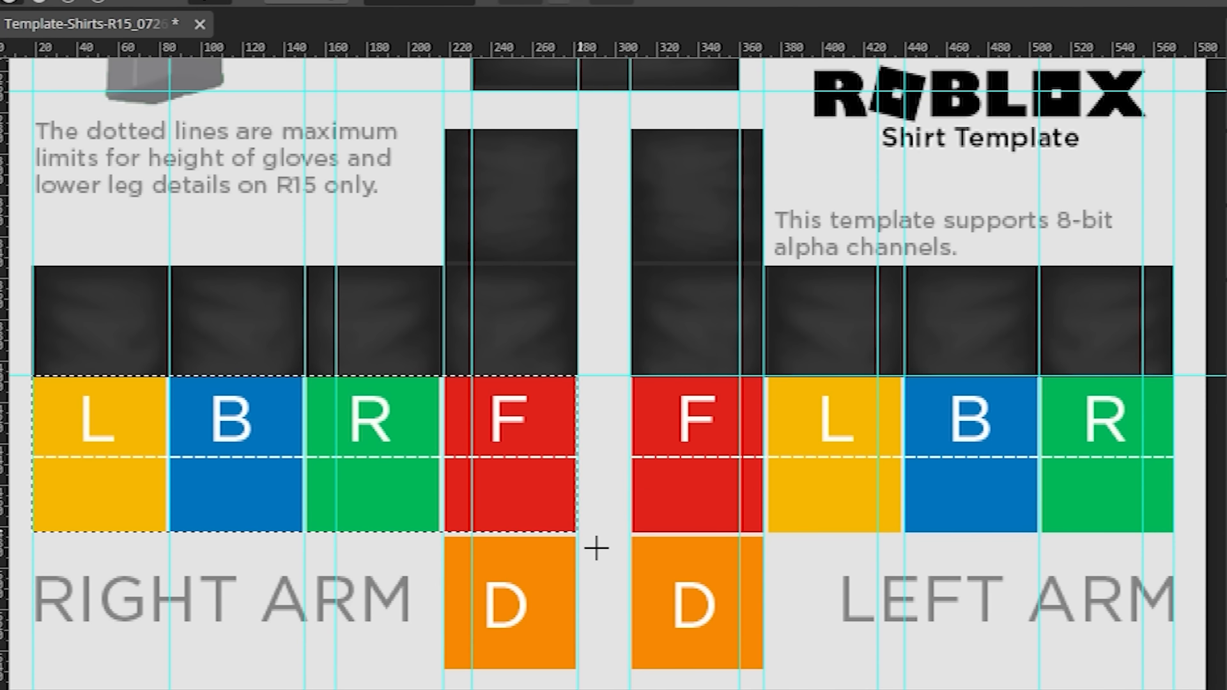
key("Delete")
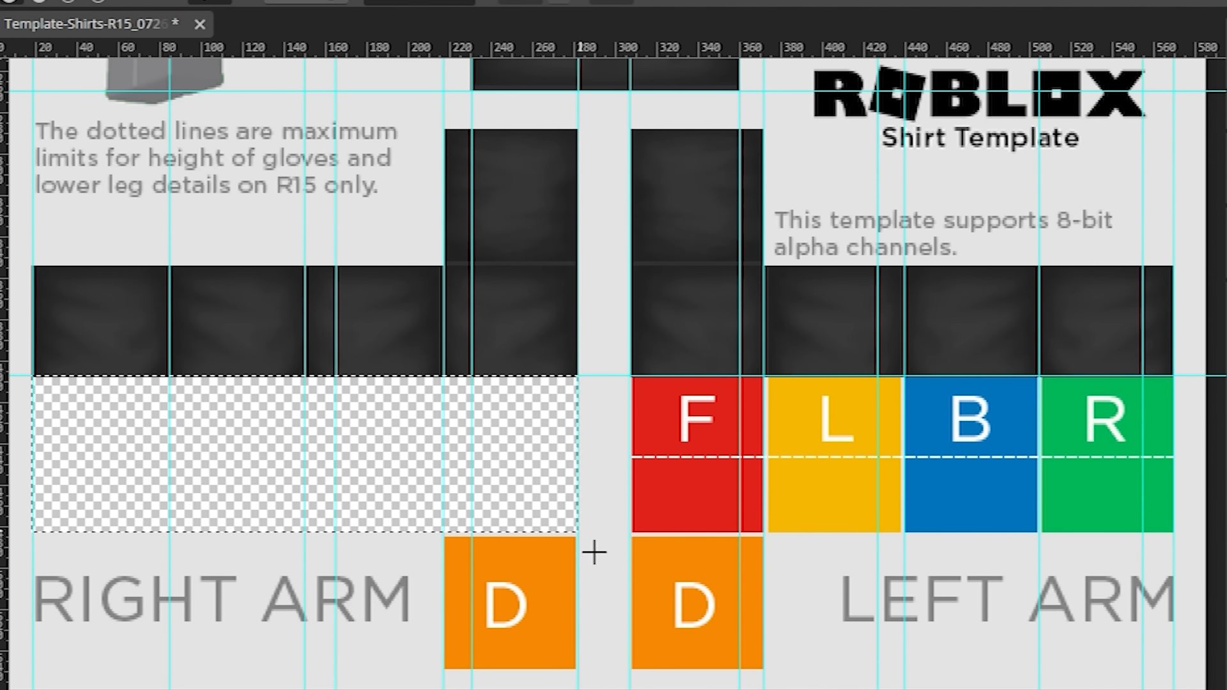
left_click_drag(592, 683, 445, 517)
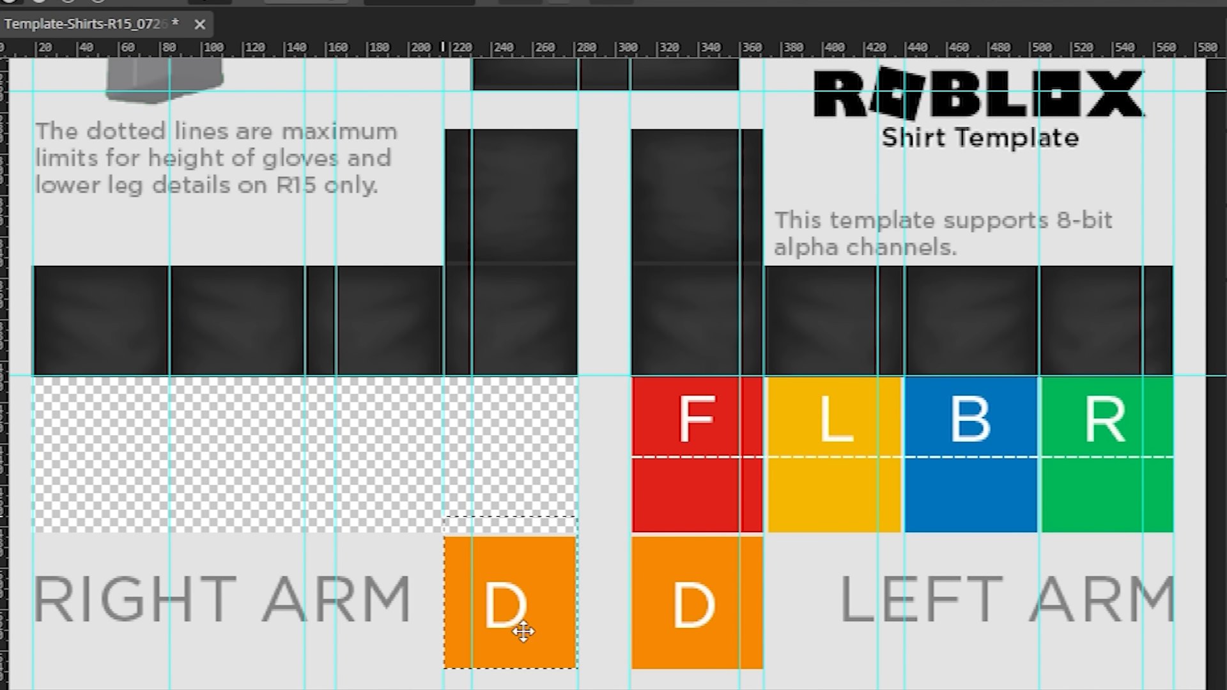
key("Delete")
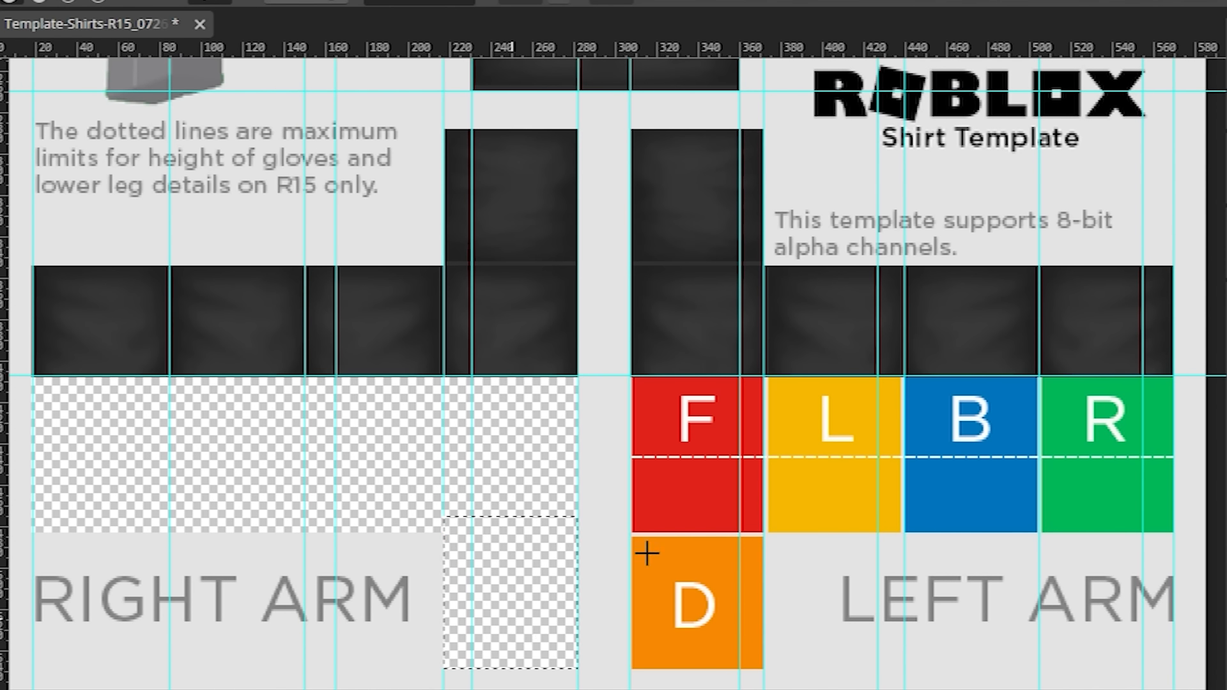
Clear the left arm's coloured F, D, L, B and R faces from the Background layer and remove the selection.
left_click_drag(761, 670, 642, 382)
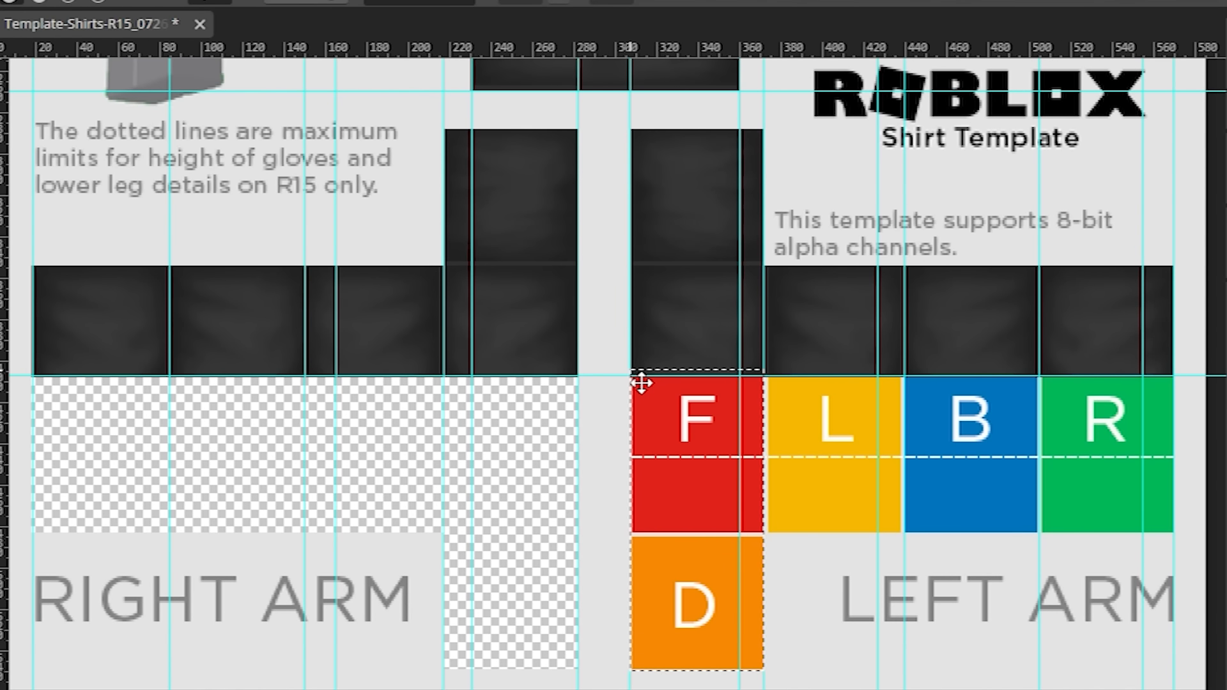
key("Delete")
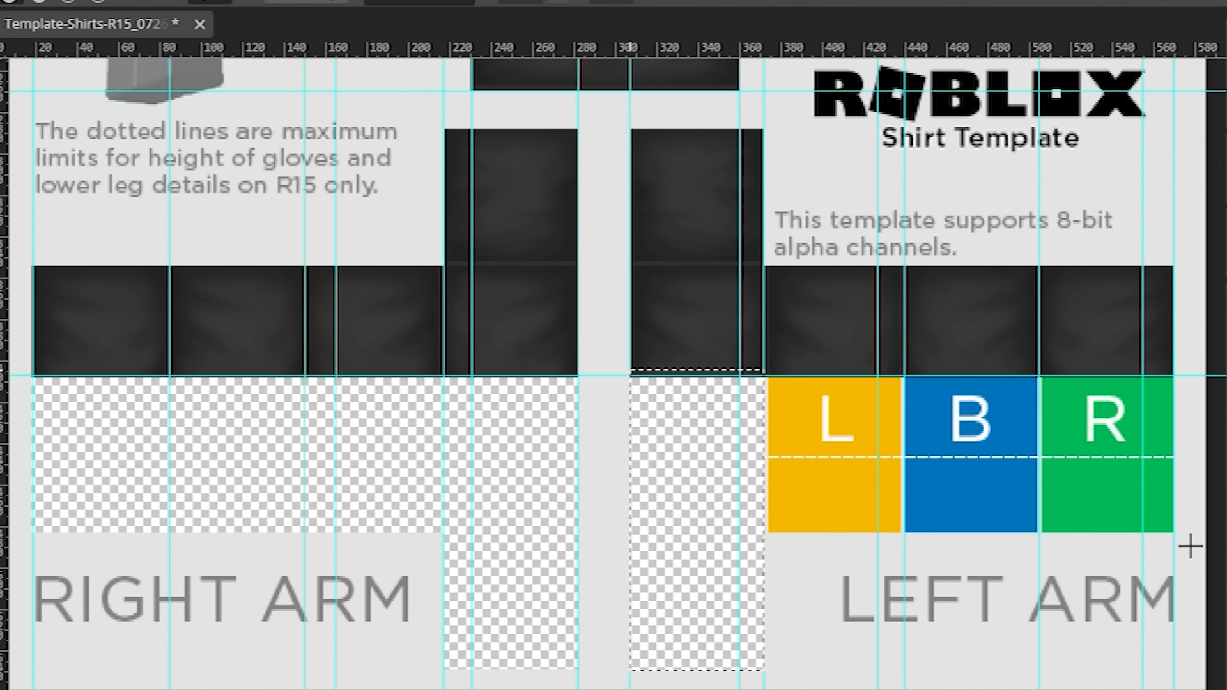
left_click_drag(1175, 533, 690, 350)
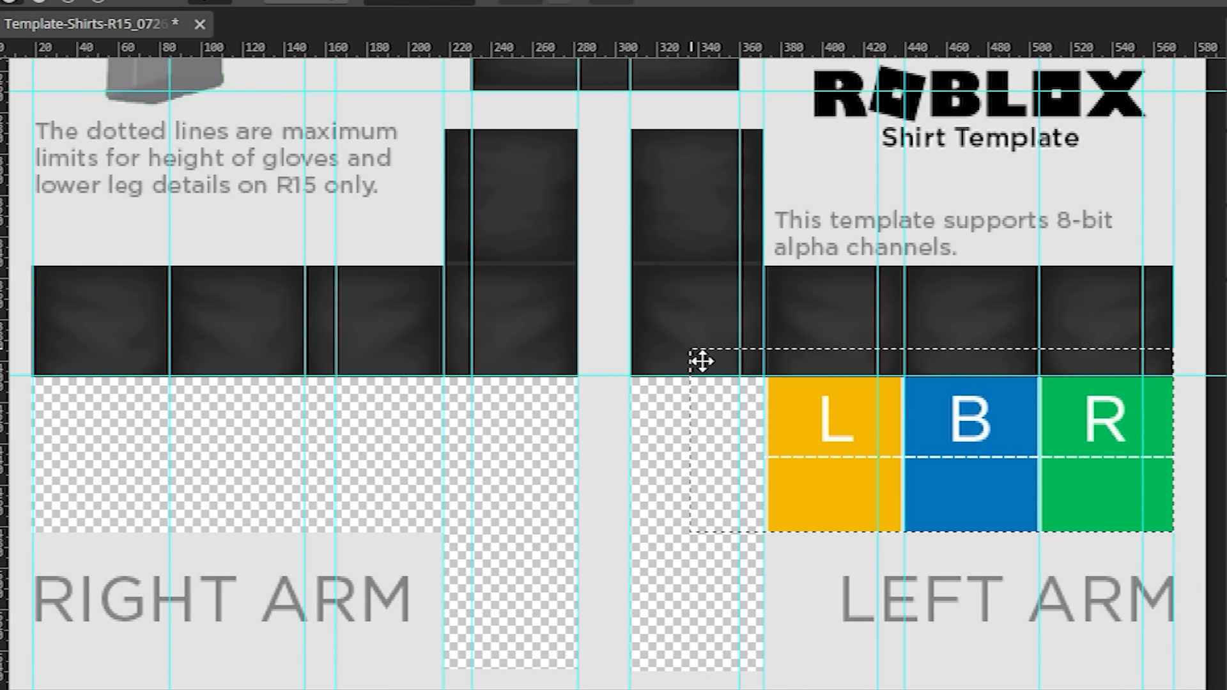
key("Delete")
left_click(168, 10)
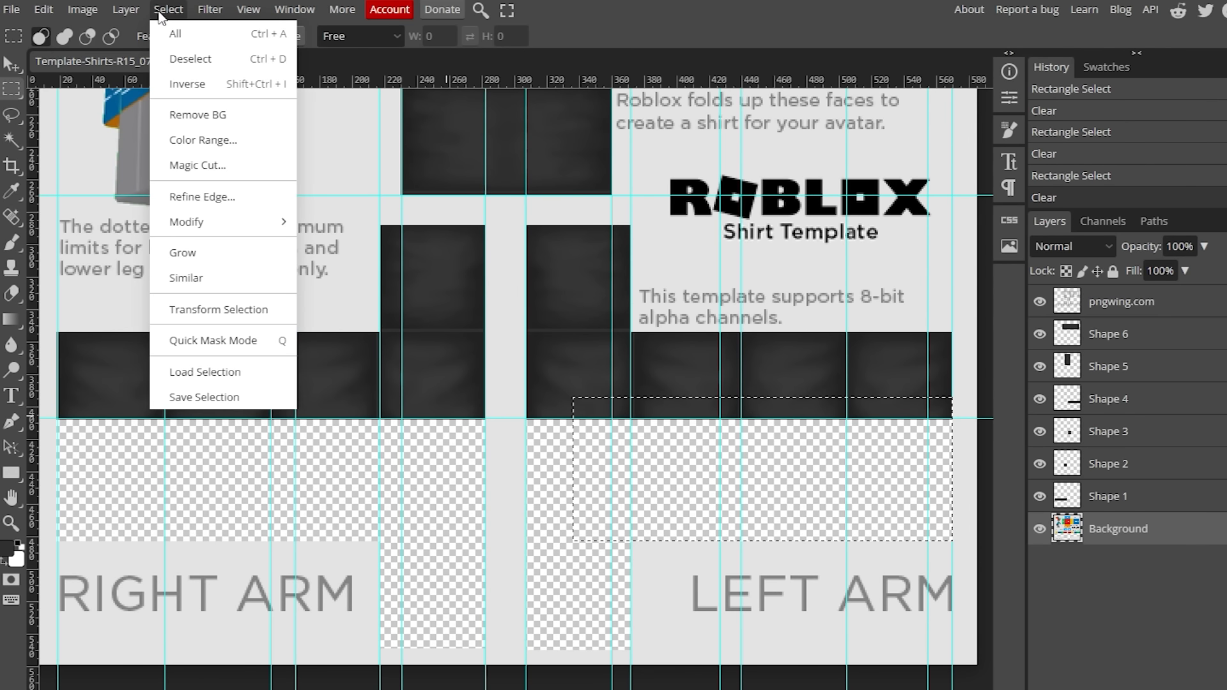
left_click(176, 60)
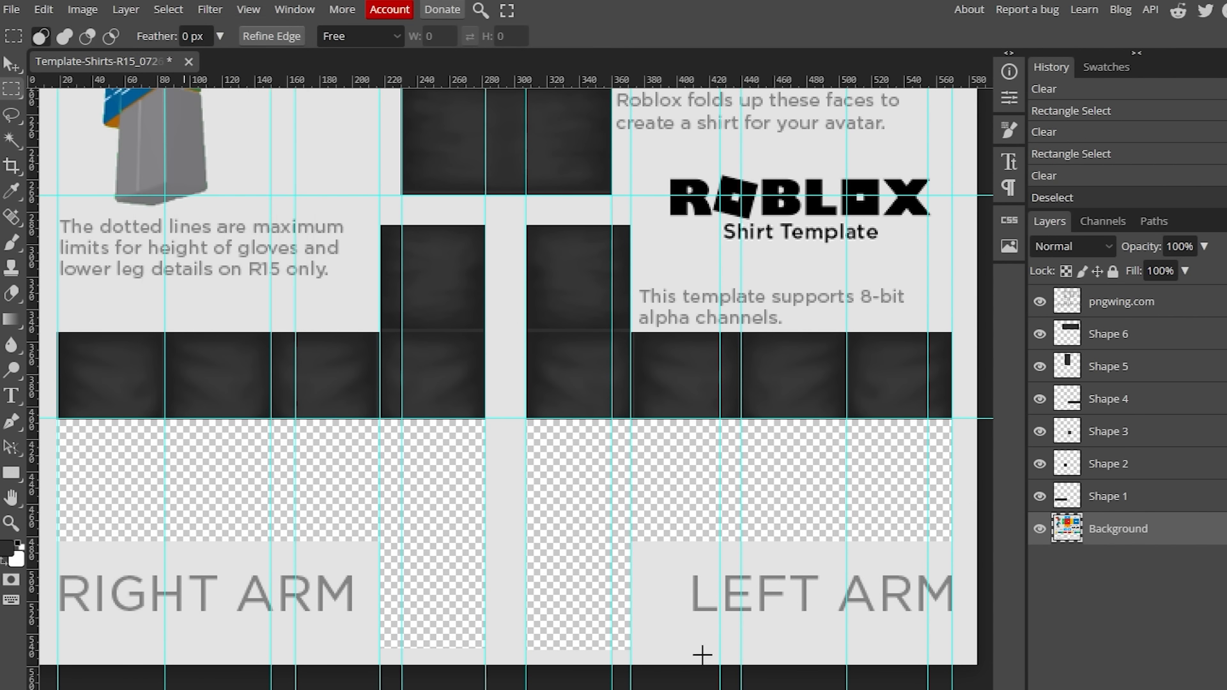
Select a small neckline ellipse centred on the top edge of the torso's front face and clear it from the Background layer.
scroll(521, 492, "up", 6)
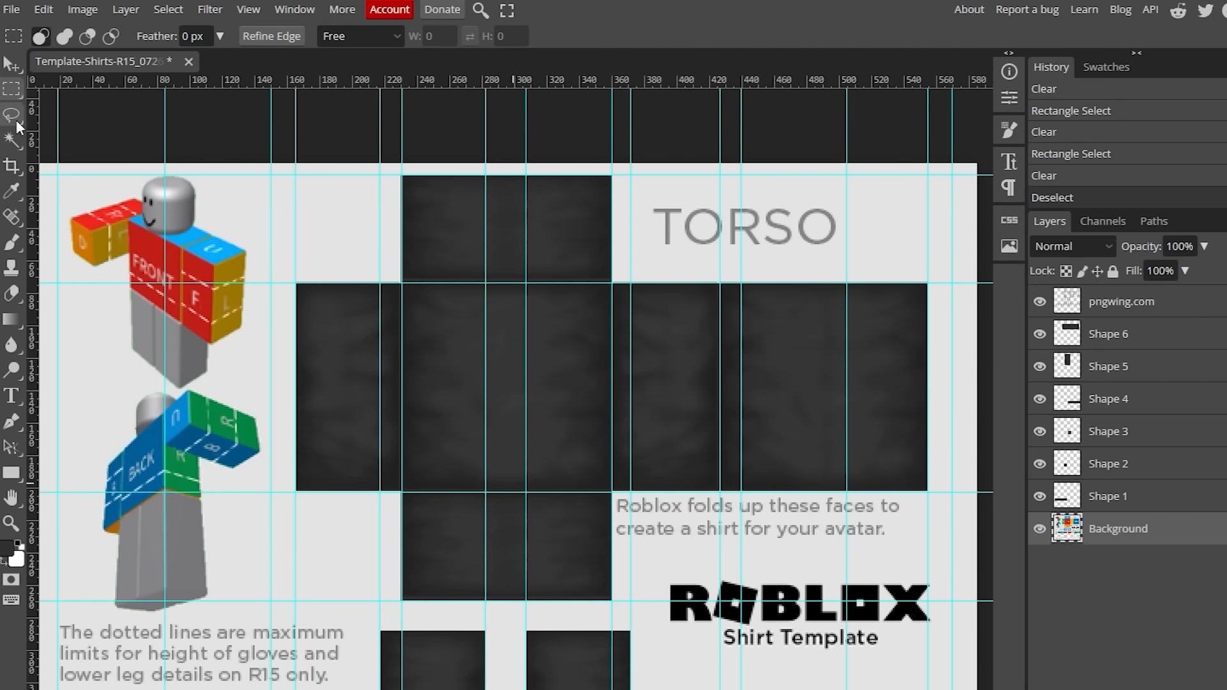
right_click(17, 96)
left_click(103, 116)
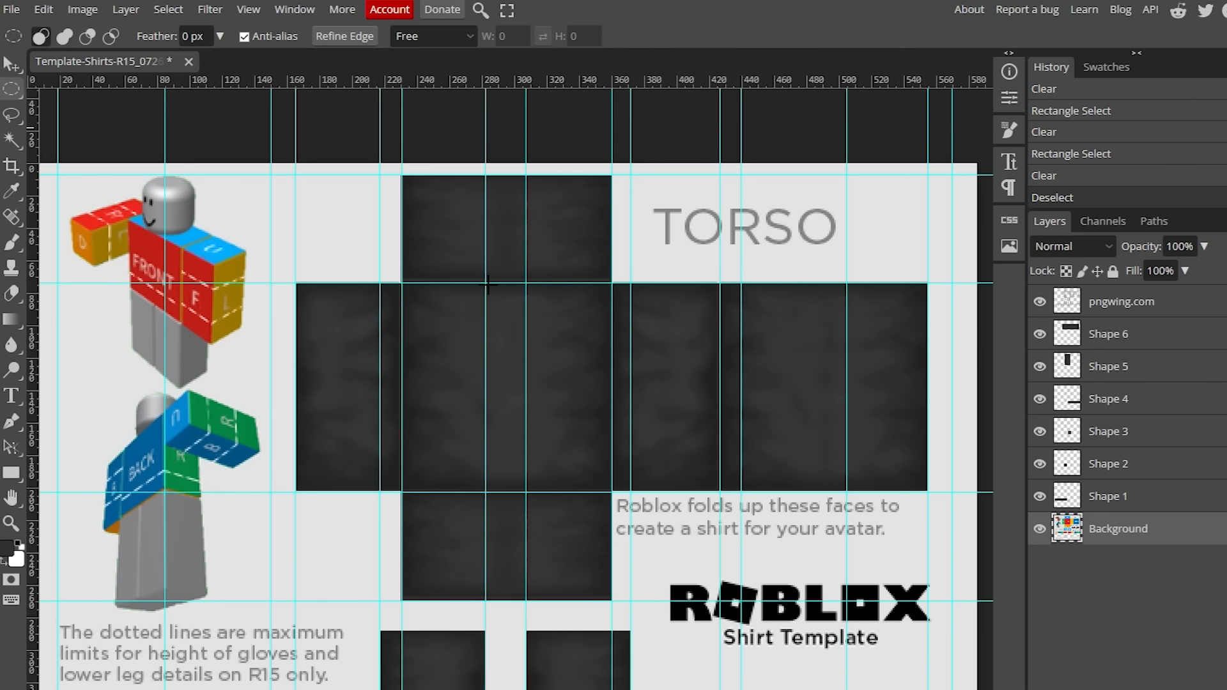
left_click_drag(487, 283, 549, 308)
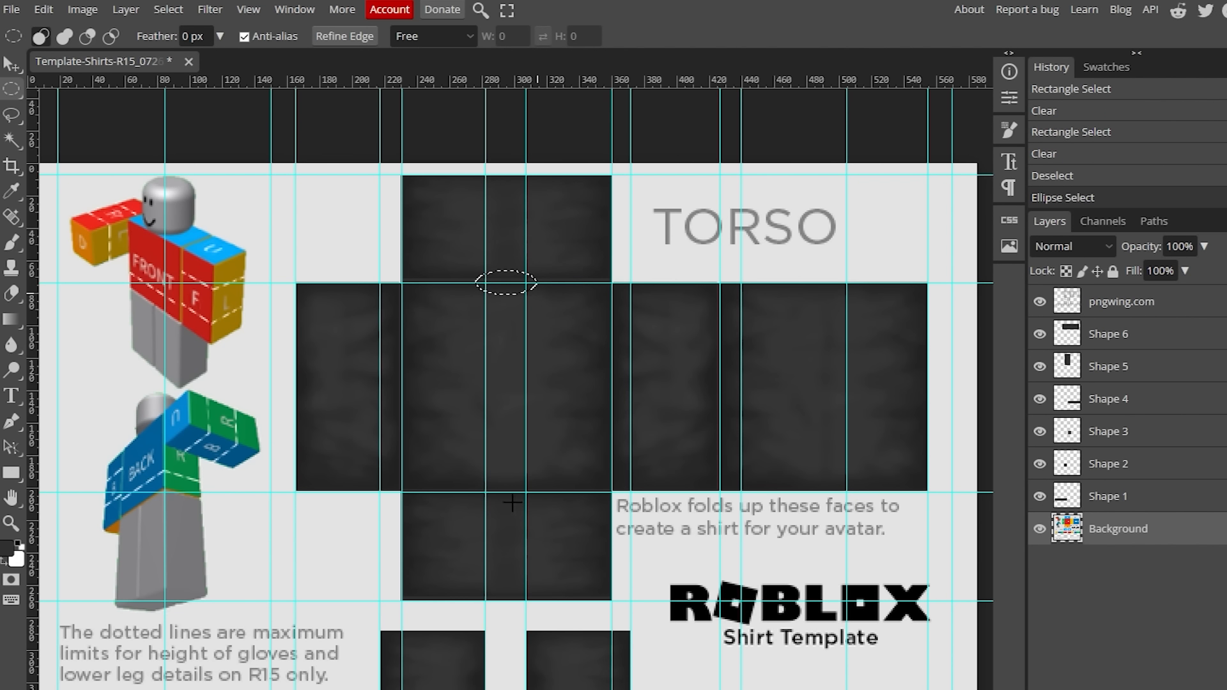
key("Delete")
key("Delete")
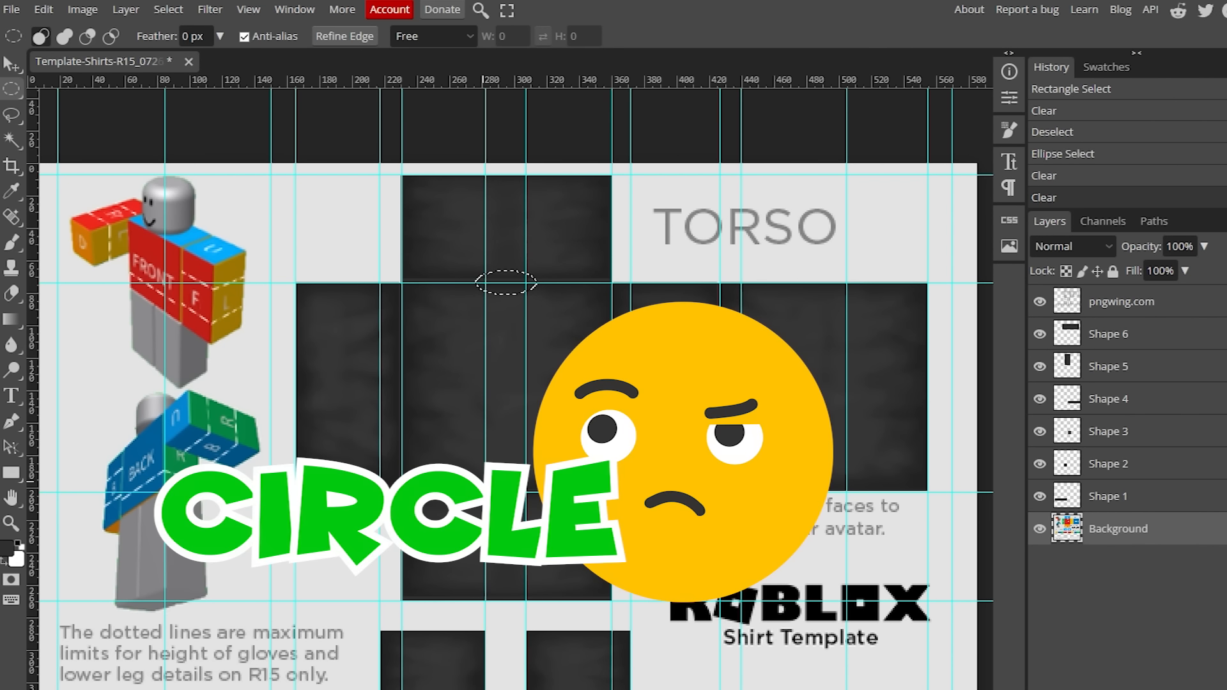
Clear the neckline ellipse from the pngwing.com, Shape 5 and Shape 6 layers and deselect it.
left_click(1178, 310)
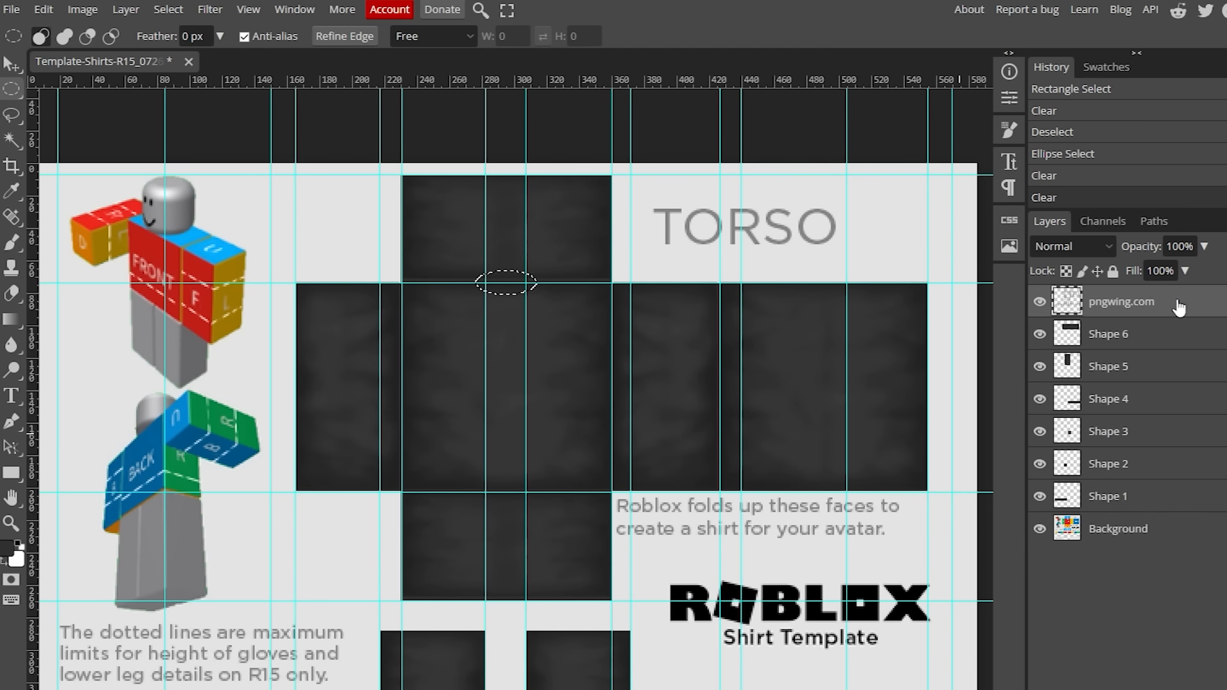
key("Delete")
key("Delete")
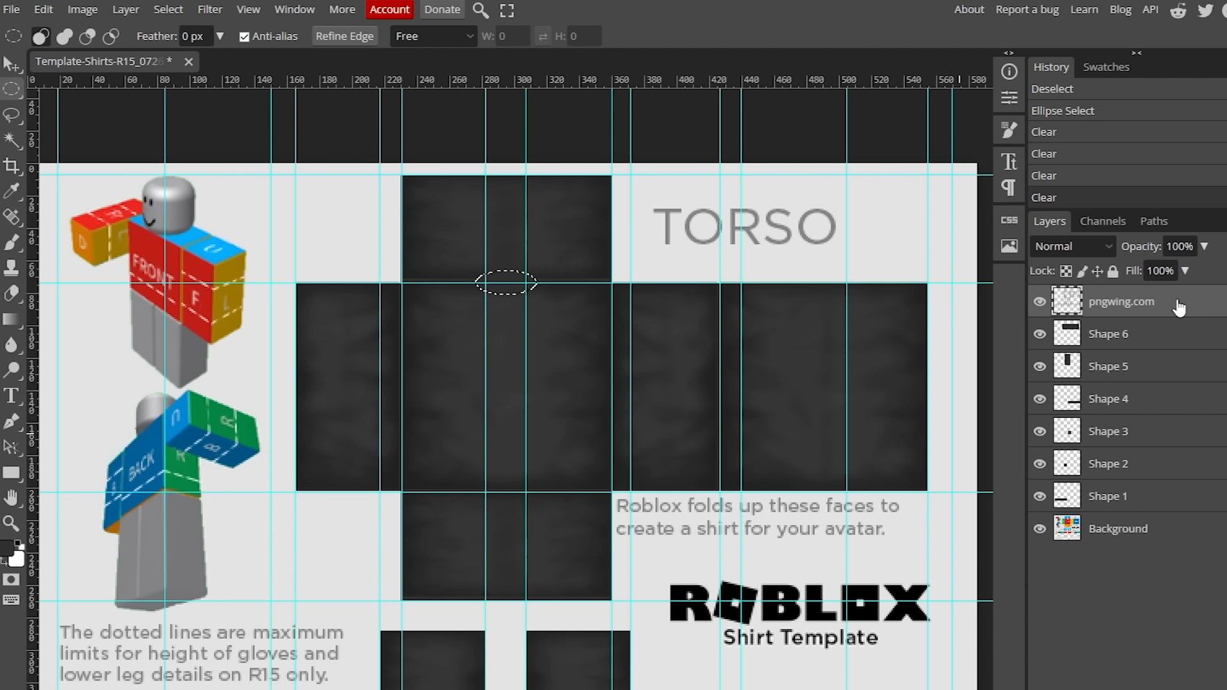
left_click(1161, 345)
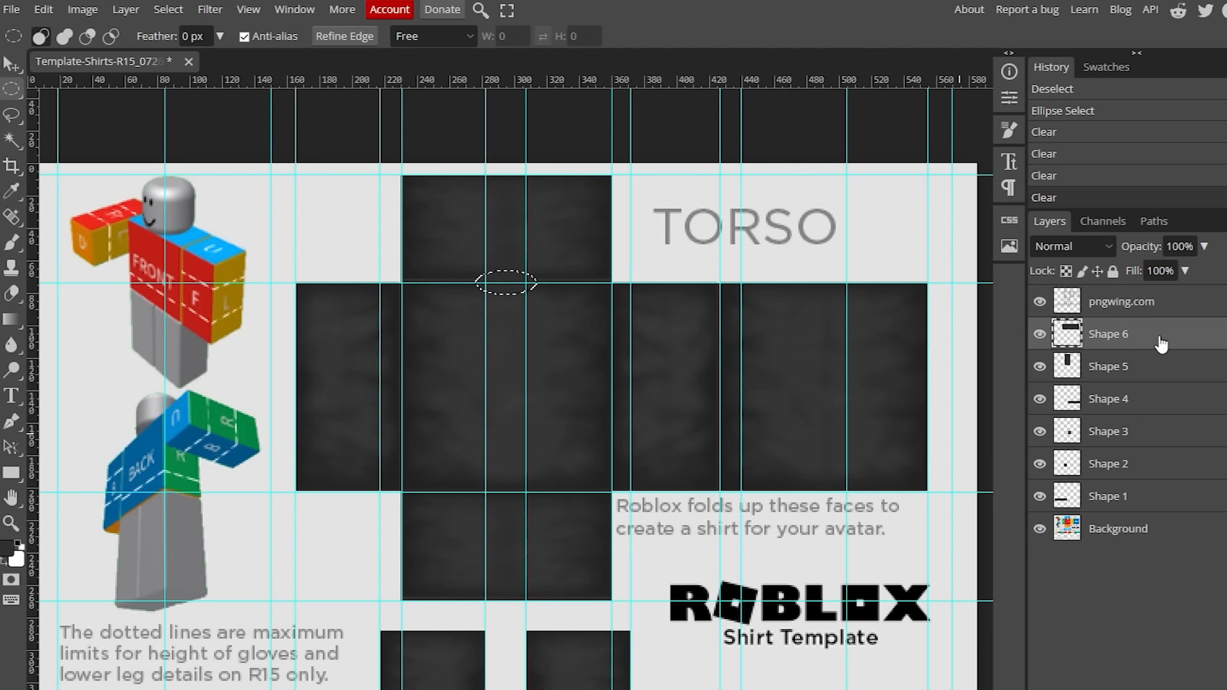
left_click(1157, 370)
key("Delete")
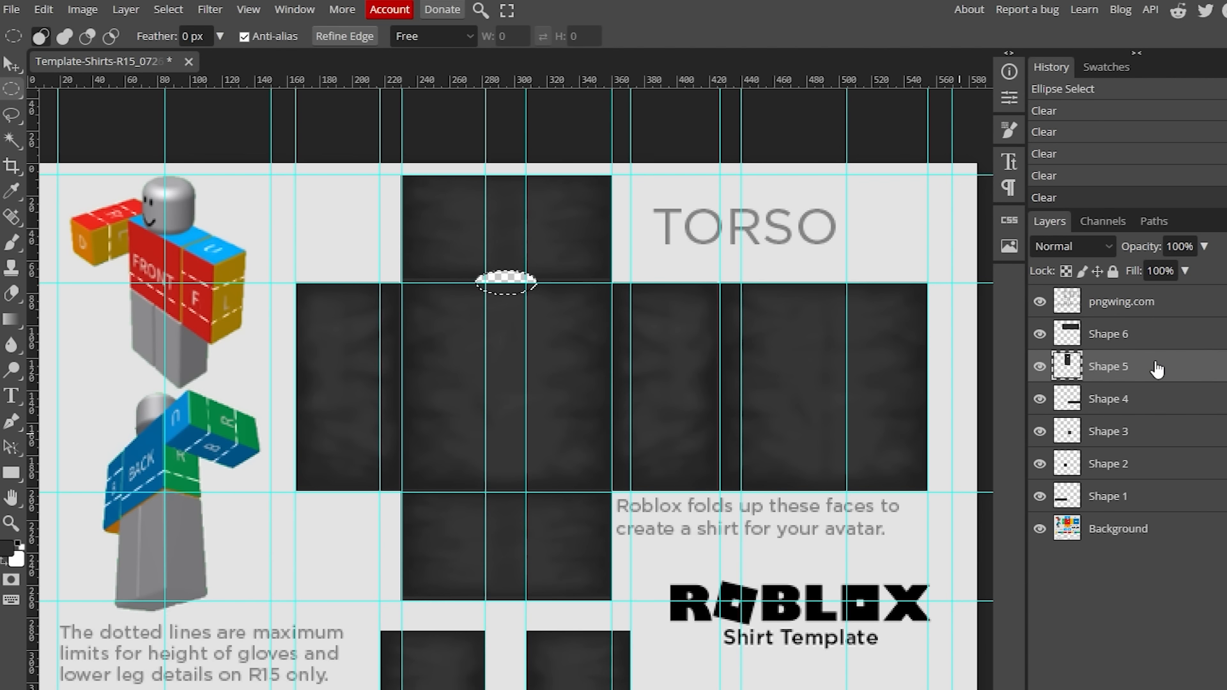
left_click(1154, 337)
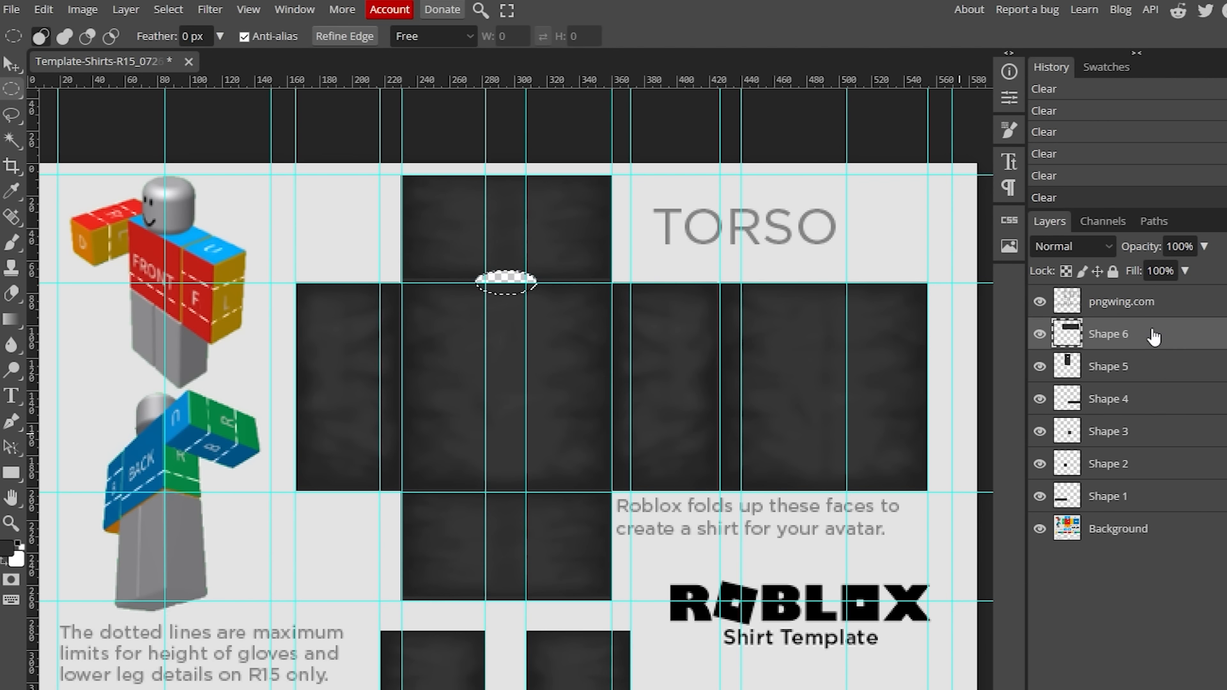
key("Delete")
left_click(168, 9)
left_click(192, 58)
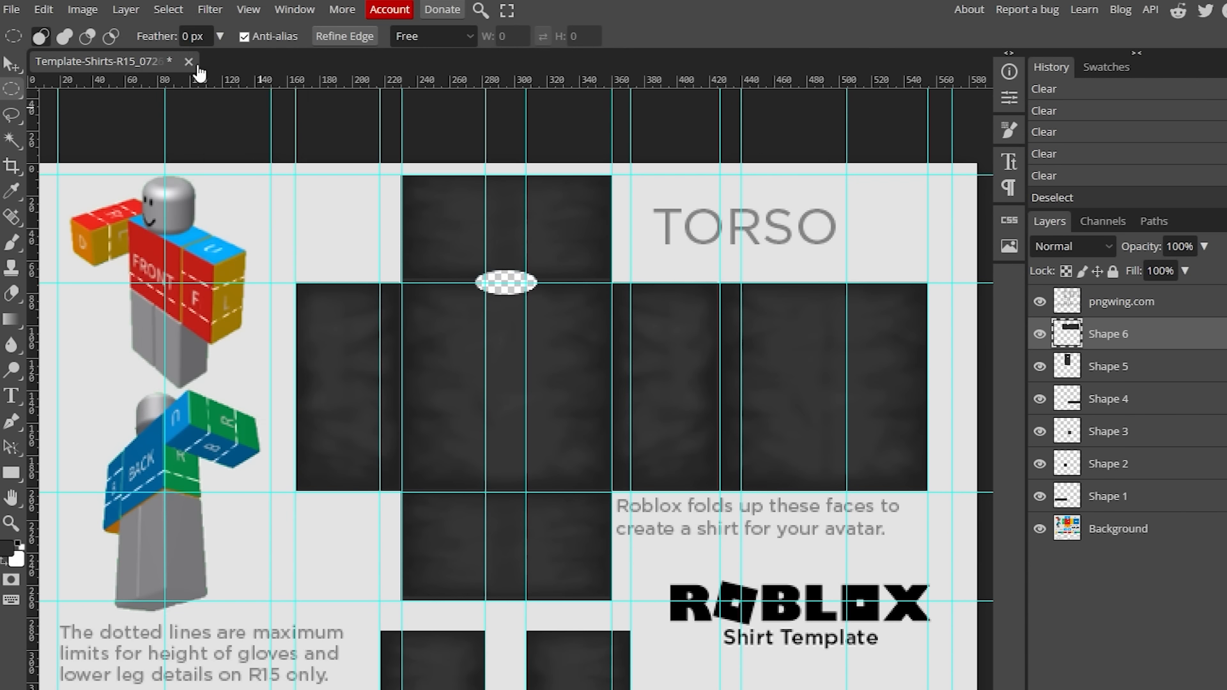
scroll(474, 460, "down", 3)
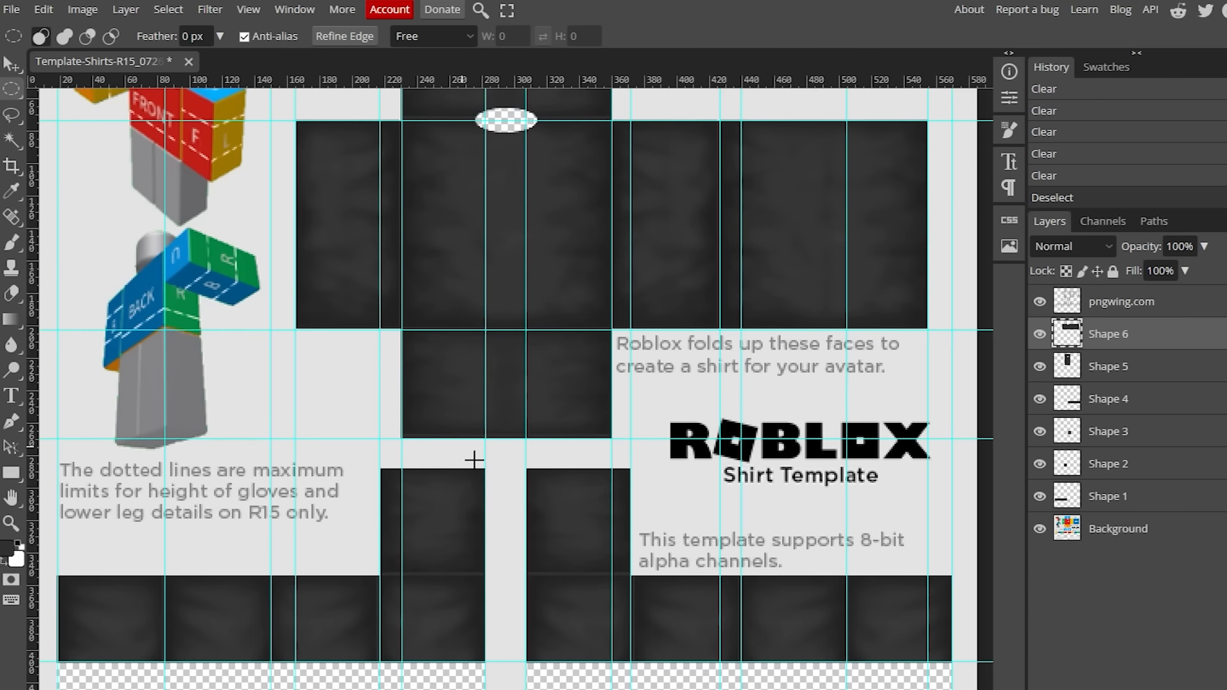
scroll(474, 460, "up", 1)
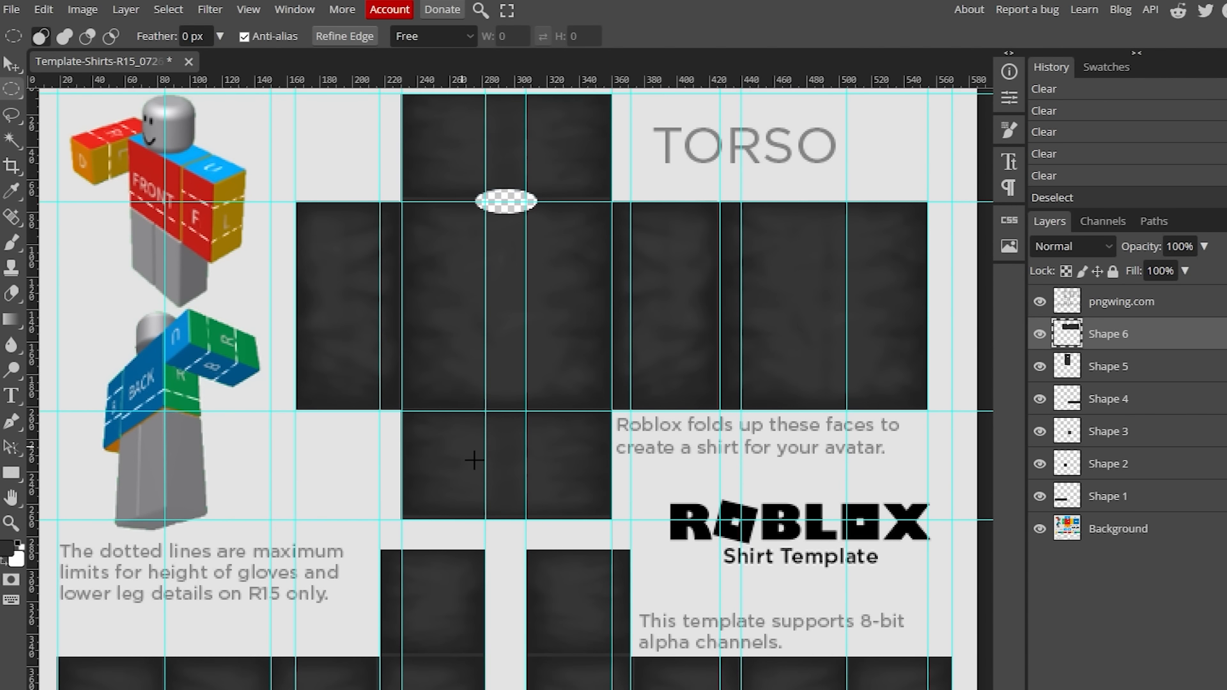
scroll(474, 460, "down", 3)
scroll(473, 460, "up", 3)
scroll(474, 461, "down", 1)
scroll(474, 461, "up", 1)
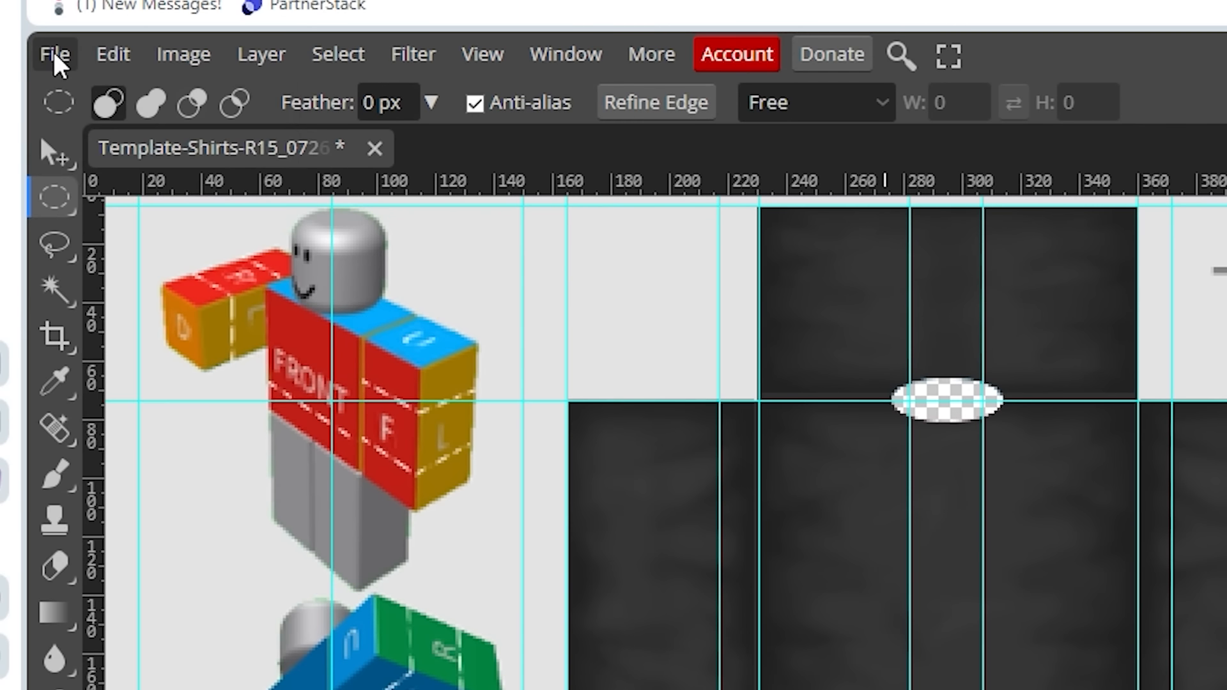
Place the 100noob image into the shirt template and move its layer above the pngwing.com layer.
left_click(12, 10)
left_click(138, 207)
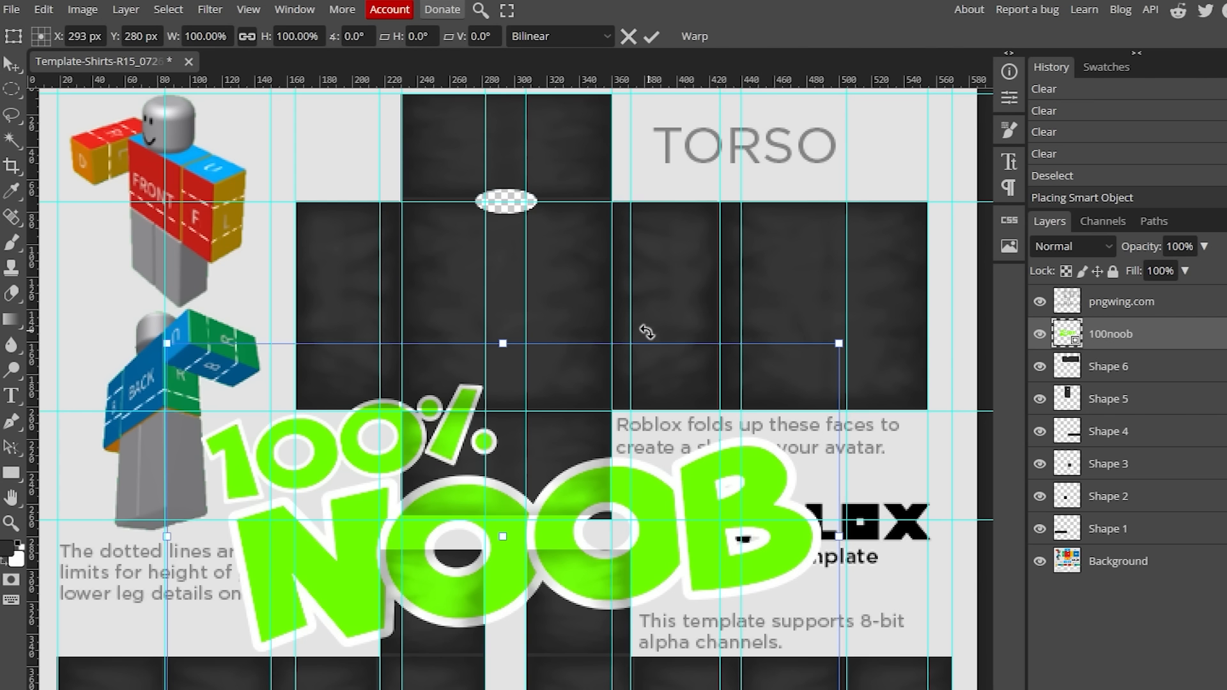
scroll(625, 409, "down", 3)
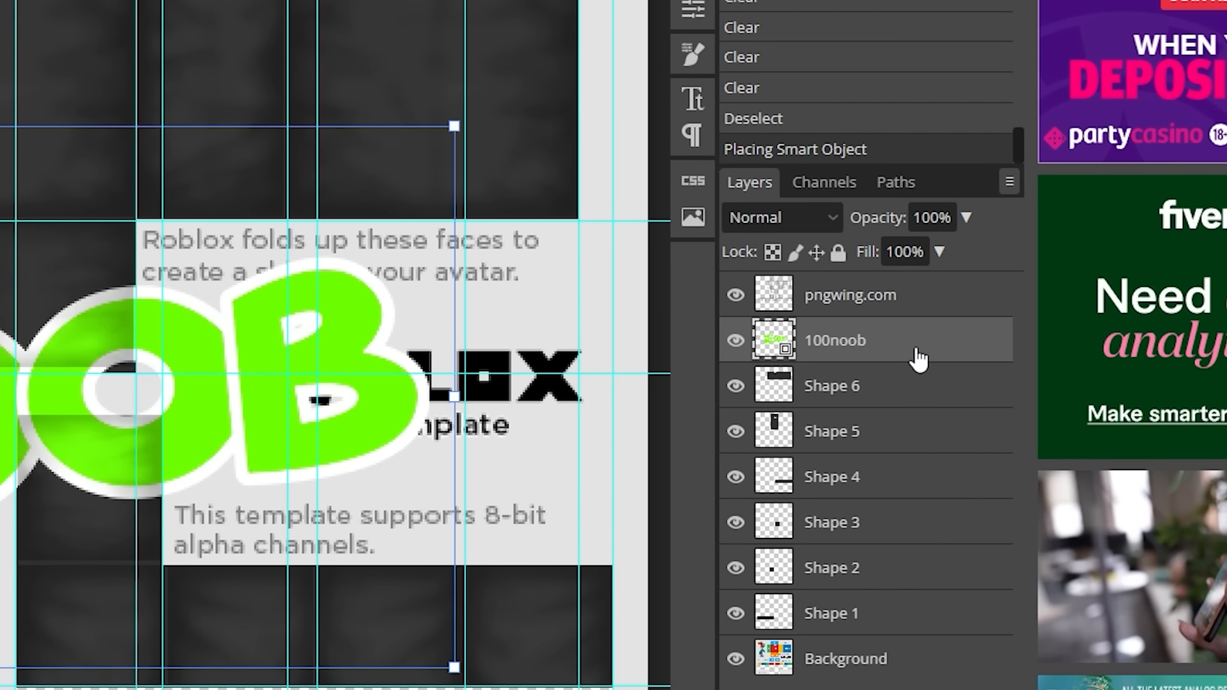
left_click_drag(920, 360, 920, 294)
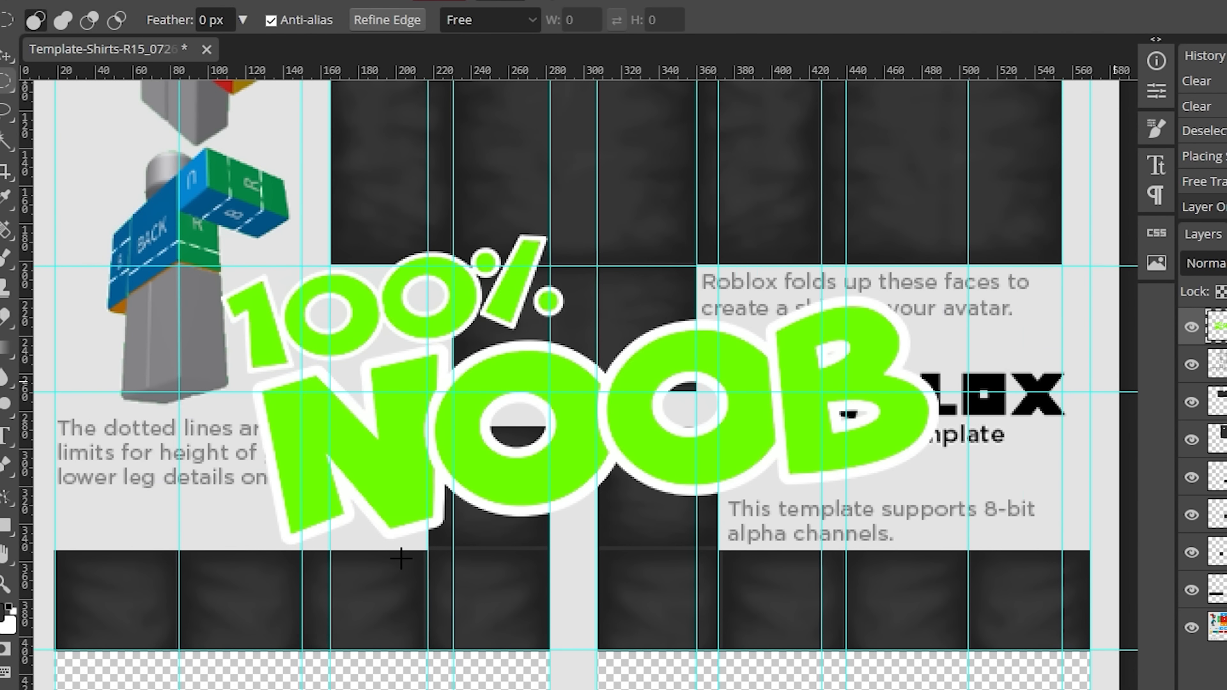
scroll(401, 559, "up", 1)
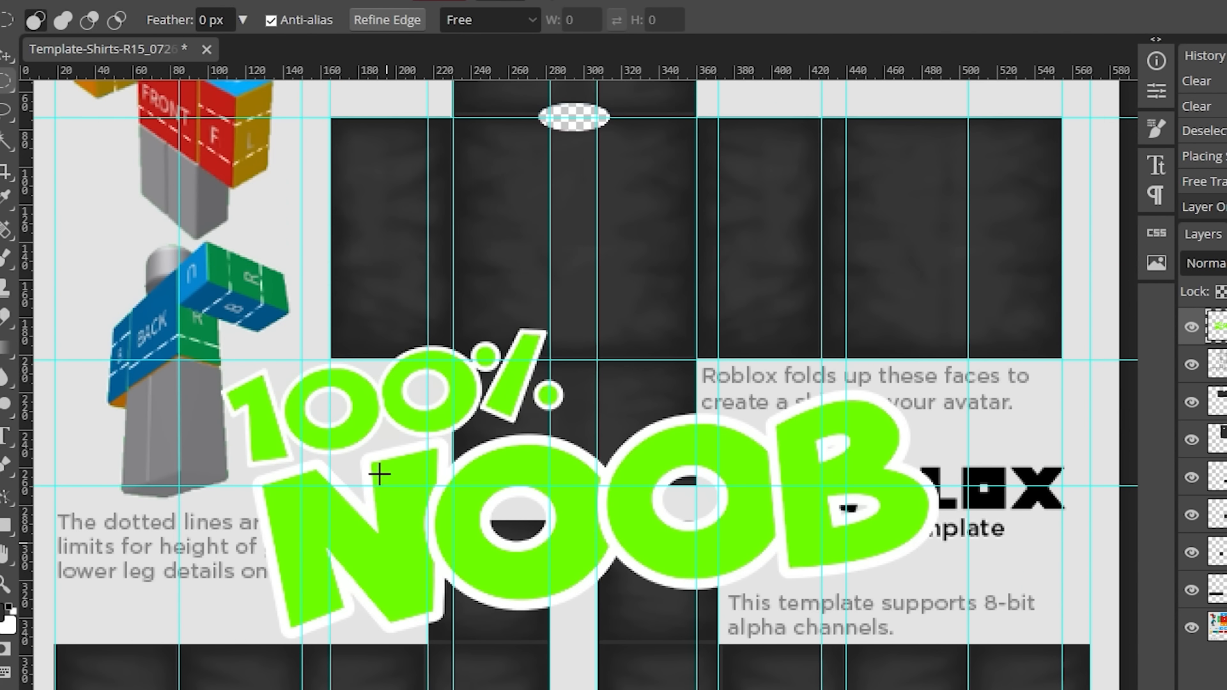
Scale the 100noob logo down and position it in the upper middle of the torso's back face.
left_click(6, 58)
left_click_drag(412, 407, 485, 213)
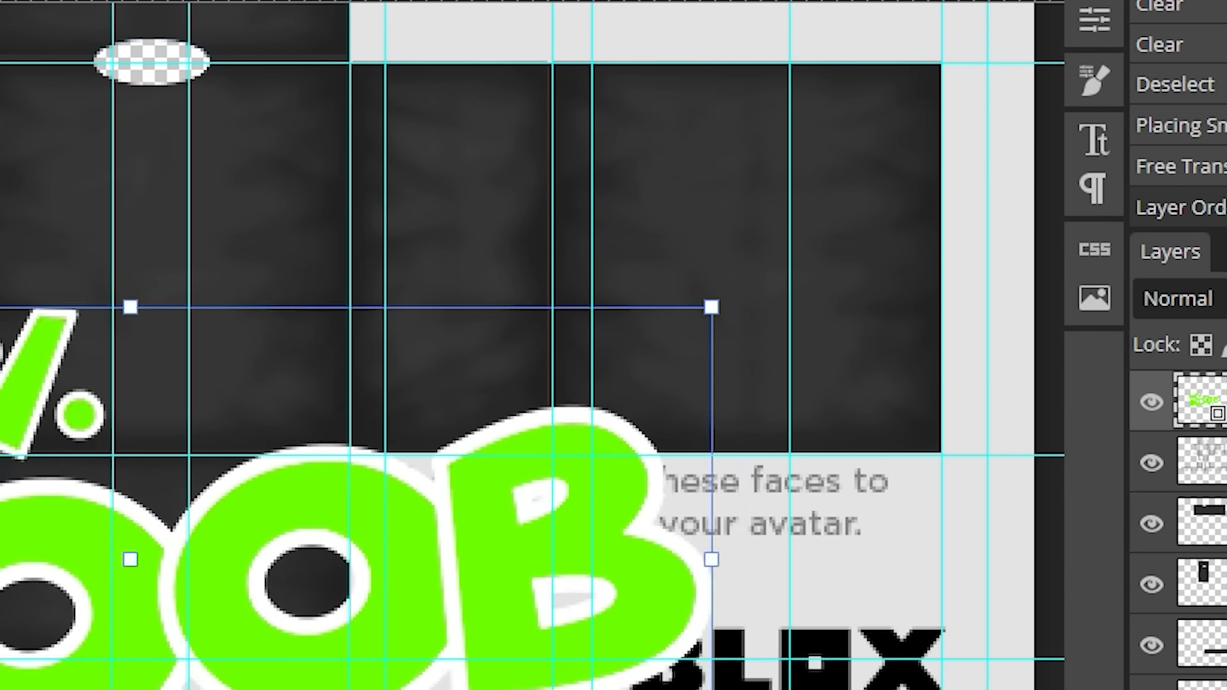
left_click_drag(13, 227, 301, 224)
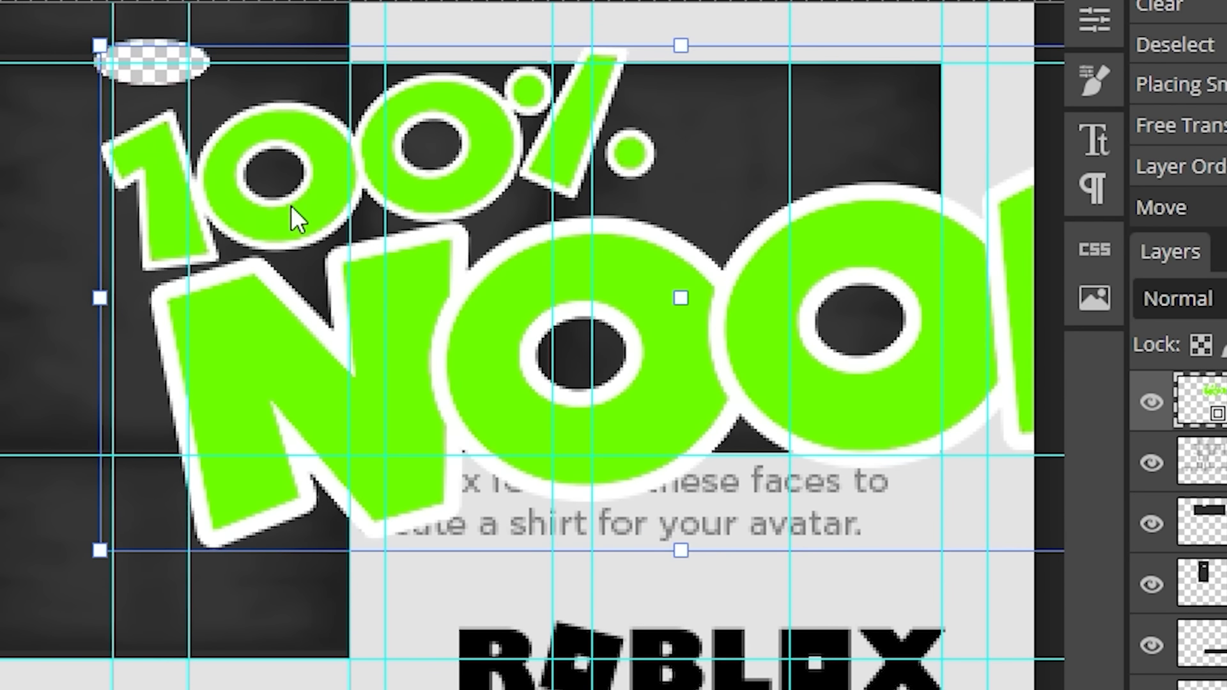
left_click_drag(111, 52, 128, 172)
left_click_drag(67, 93, 690, 455)
left_click_drag(776, 575, 1, 222)
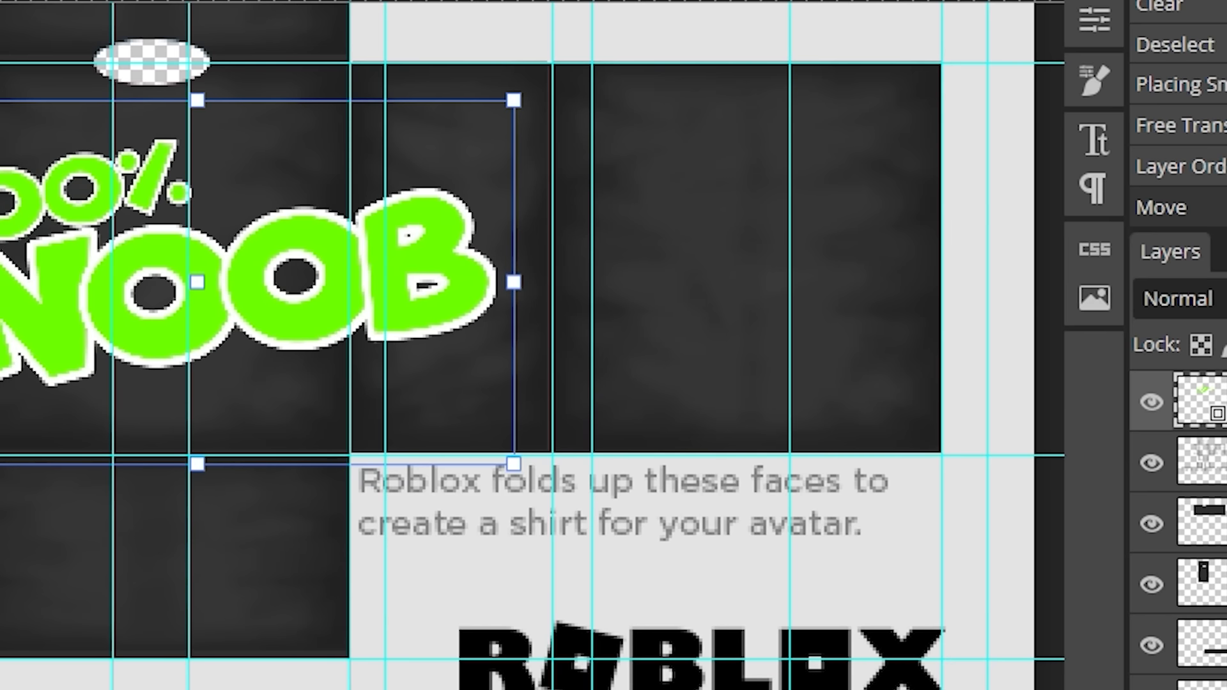
left_click_drag(0, 101, 276, 328)
left_click_drag(326, 408, 680, 231)
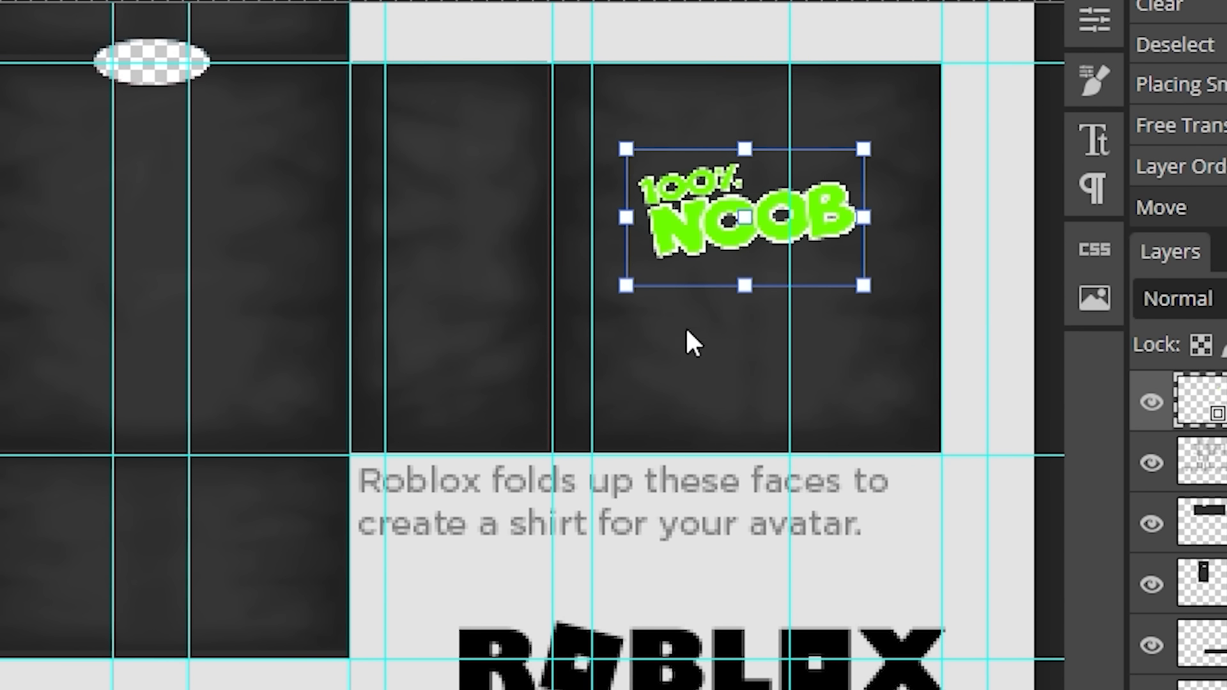
Enlarge the 100% NOOB logo on the torso's back face to 23.19% scale.
left_click_drag(681, 209, 681, 215)
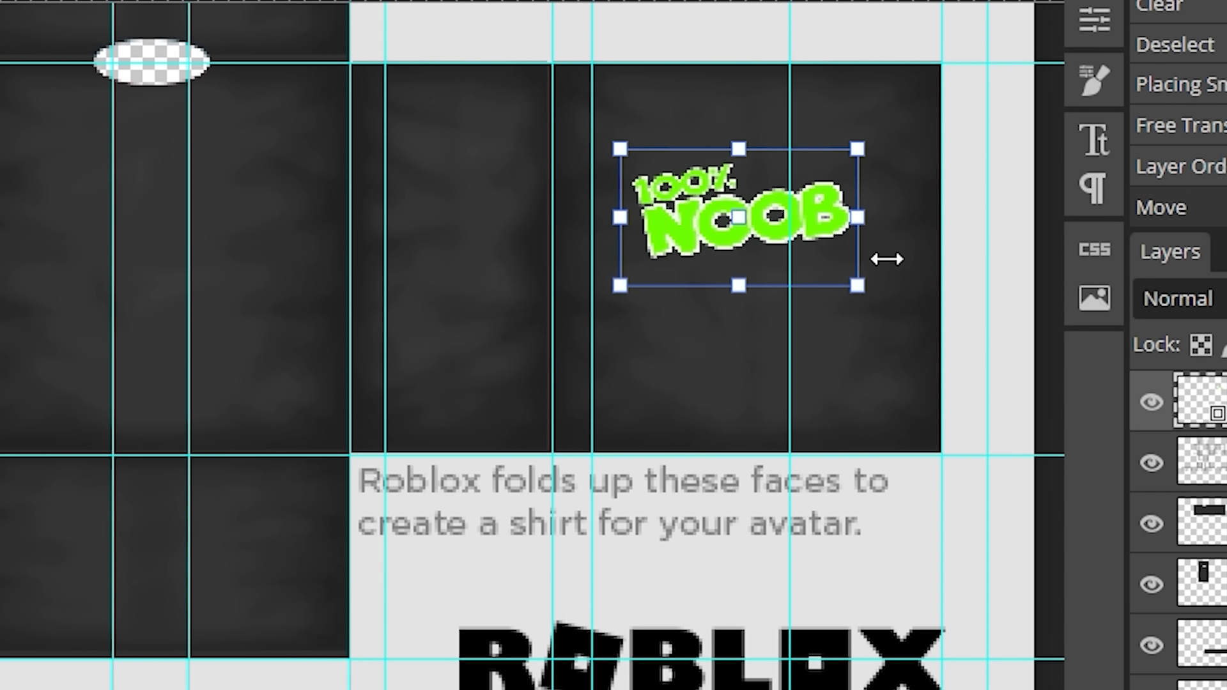
left_click_drag(859, 289, 906, 313)
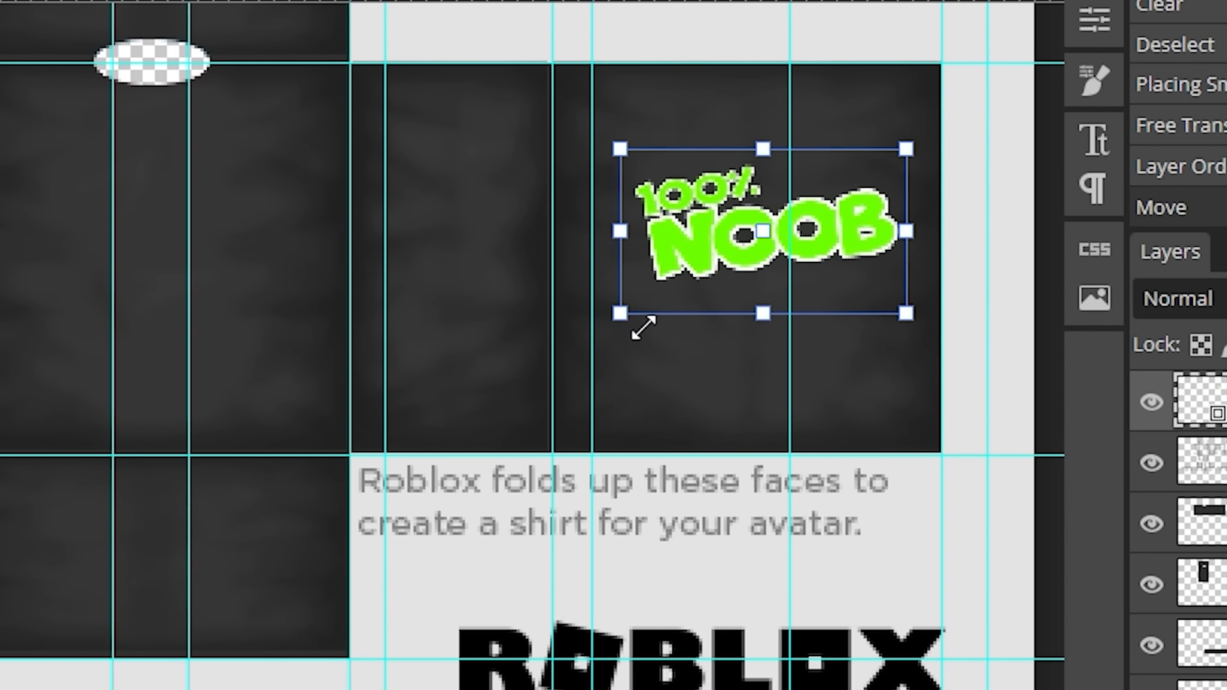
left_click_drag(634, 327, 583, 365)
left_click_drag(697, 282, 692, 249)
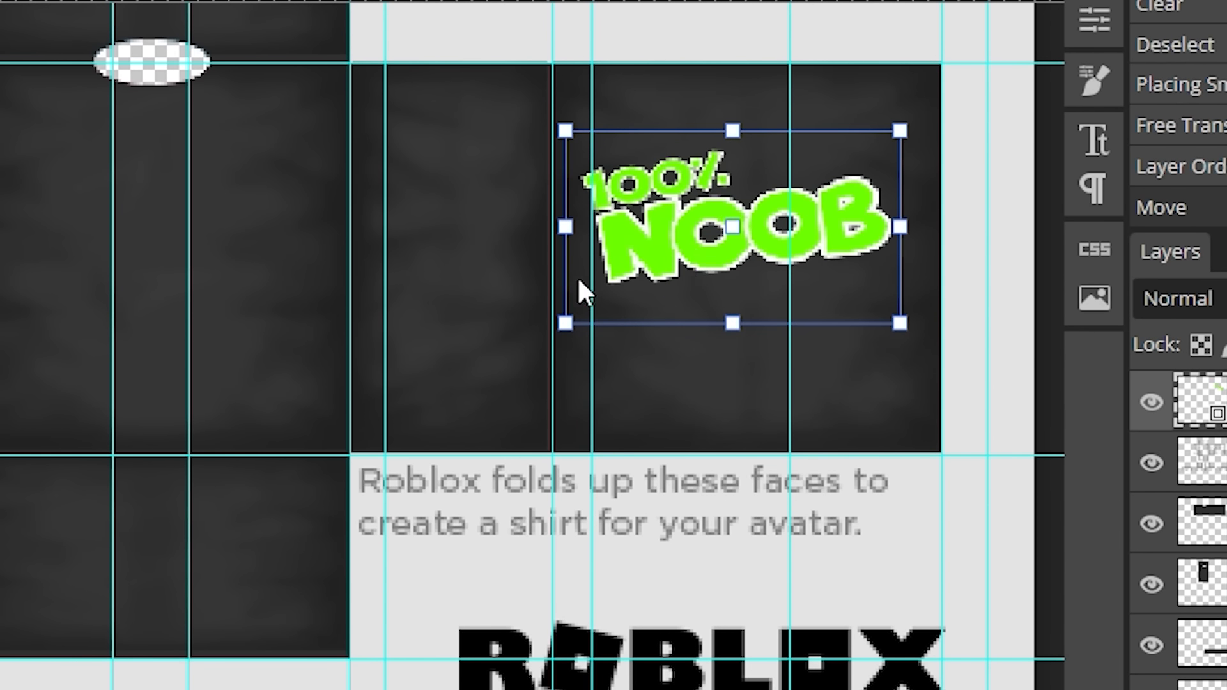
left_click_drag(578, 330, 593, 323)
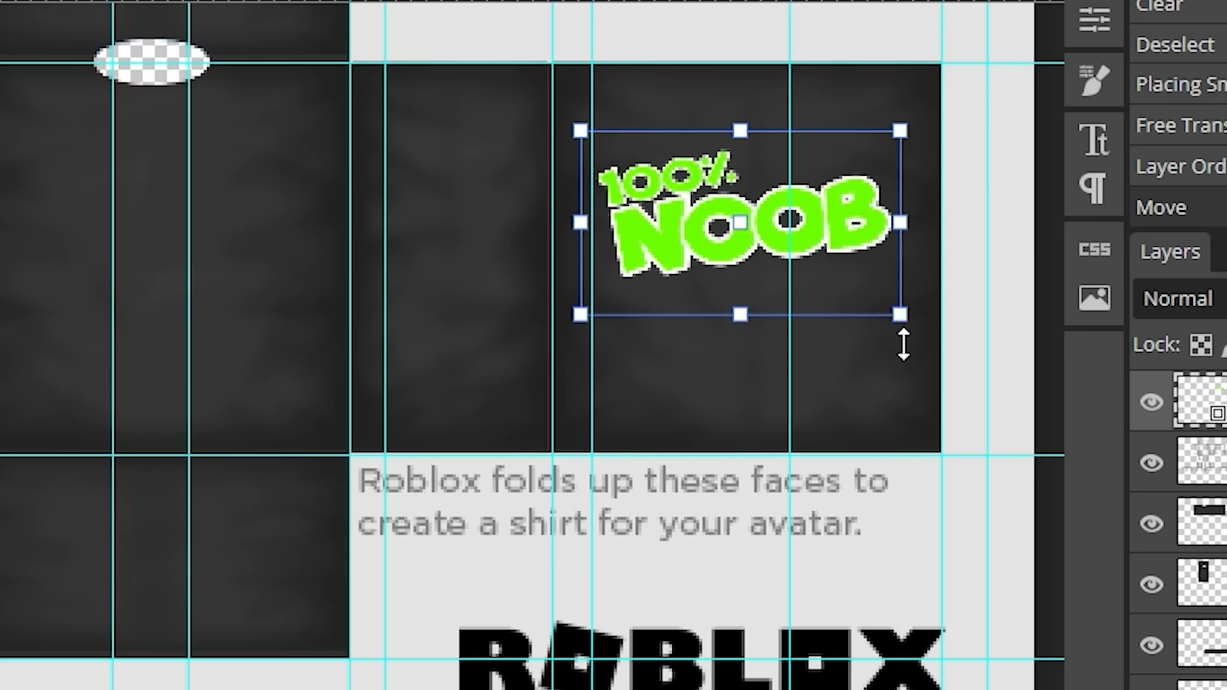
left_click_drag(900, 315, 876, 296)
Centre the 100% NOOB logo horizontally in the upper part of the torso's back face.
left_click_drag(673, 223, 681, 220)
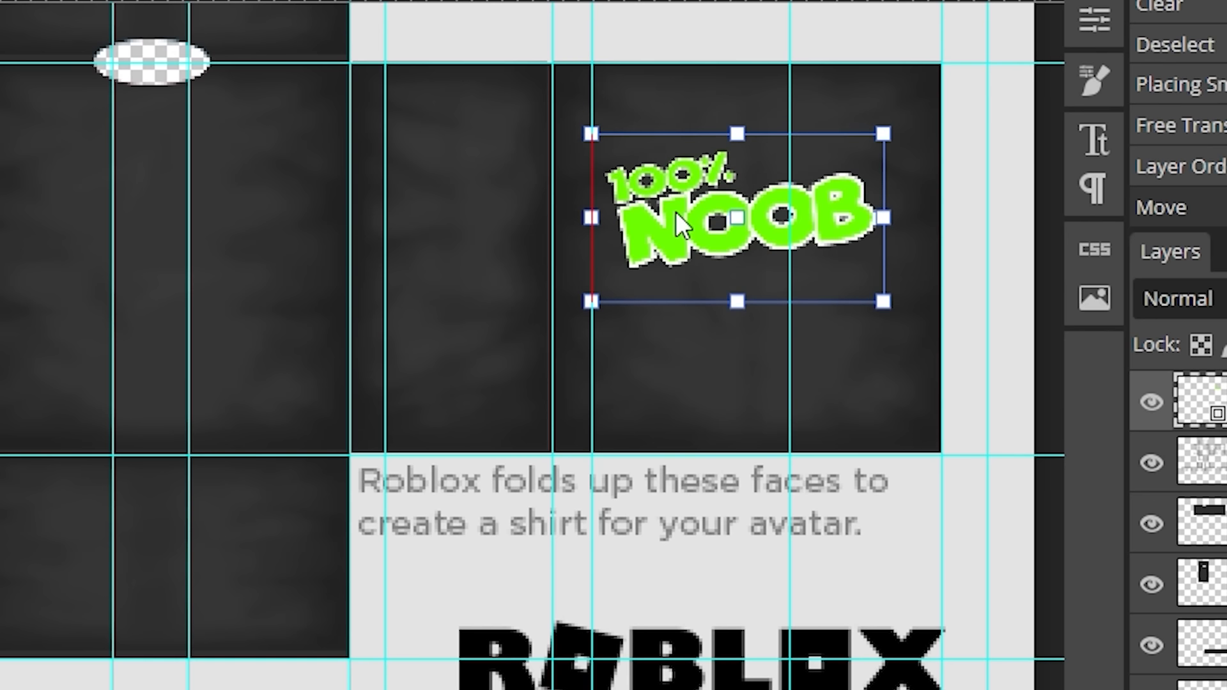
left_click_drag(680, 223, 681, 233)
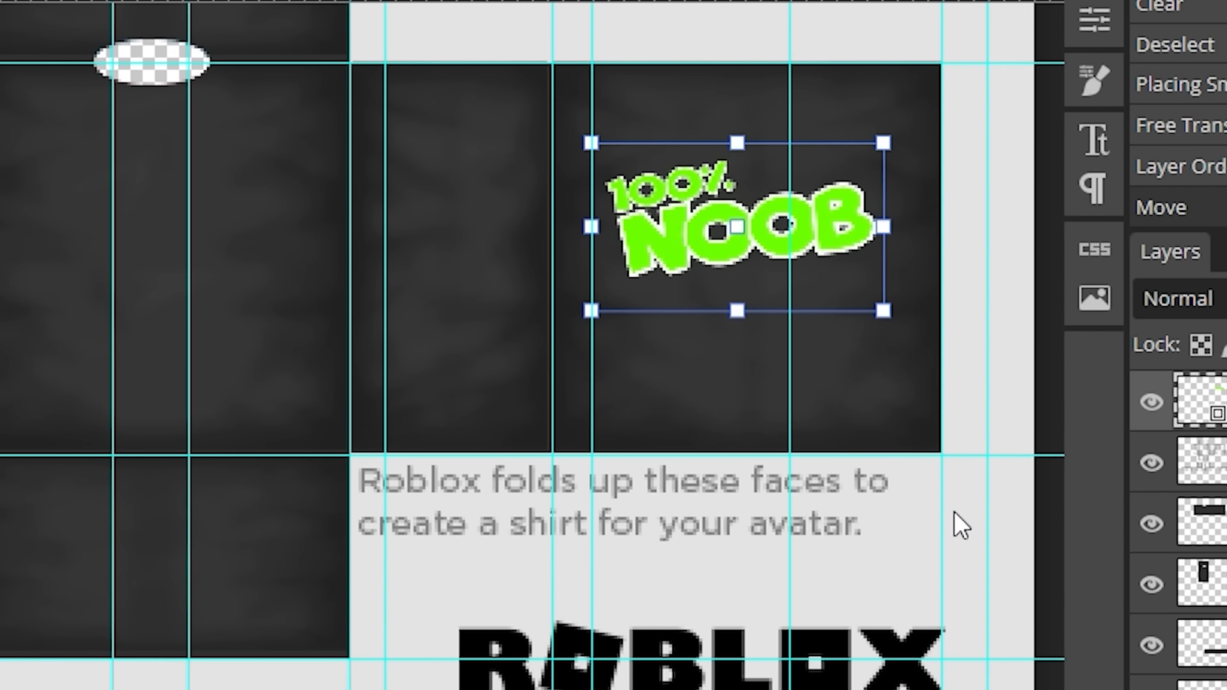
key("Right")
key("Right")
key("Left")
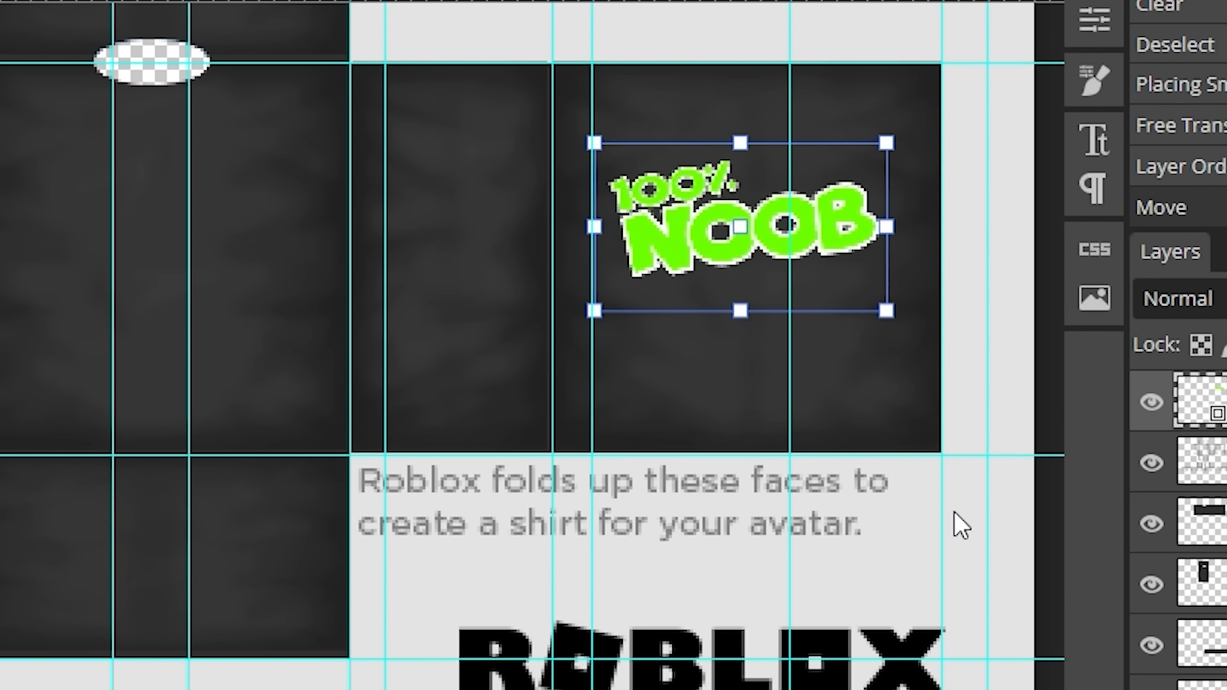
key("Right")
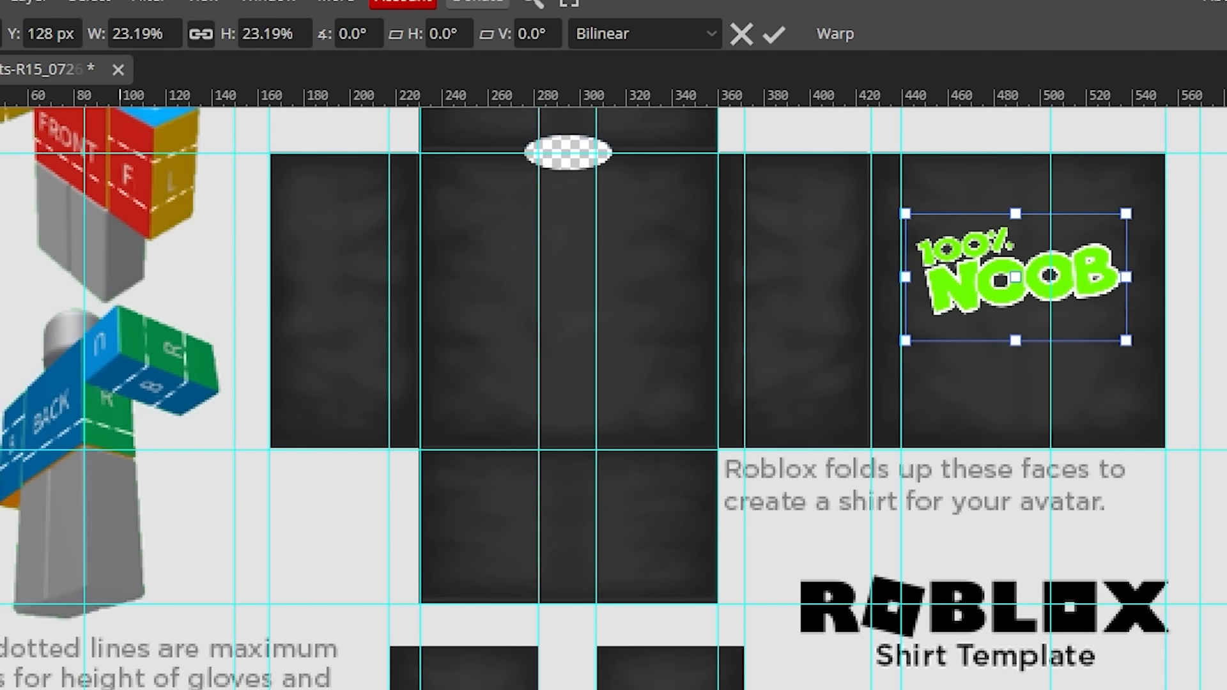
Place the Noob Dad Gaming logo image, scale it to 2.47% and centre it below the neckline on the torso's front face.
left_click(0, 1)
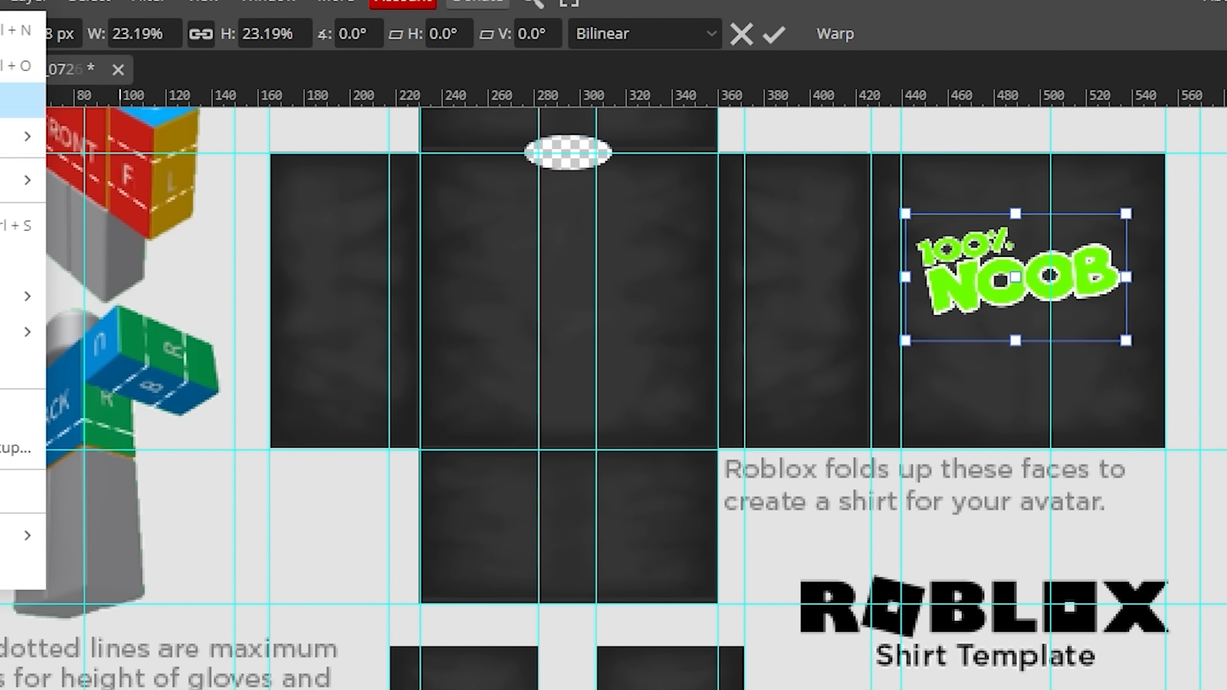
left_click(3, 100)
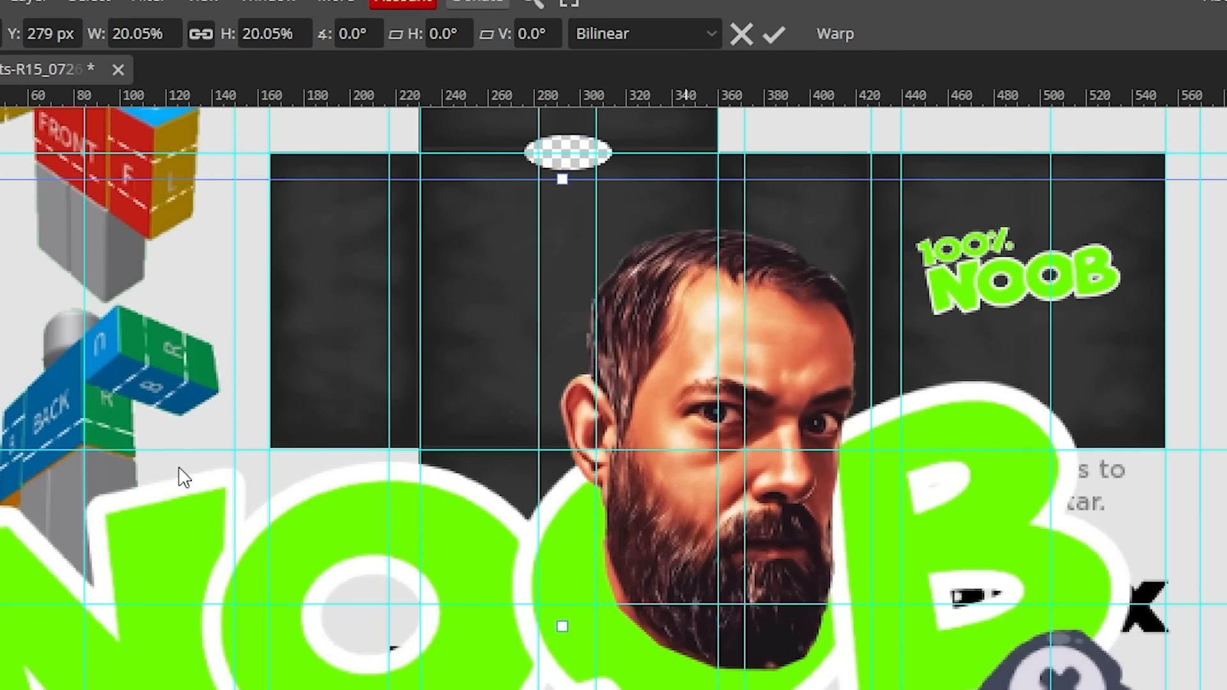
left_click_drag(724, 351, 595, 315)
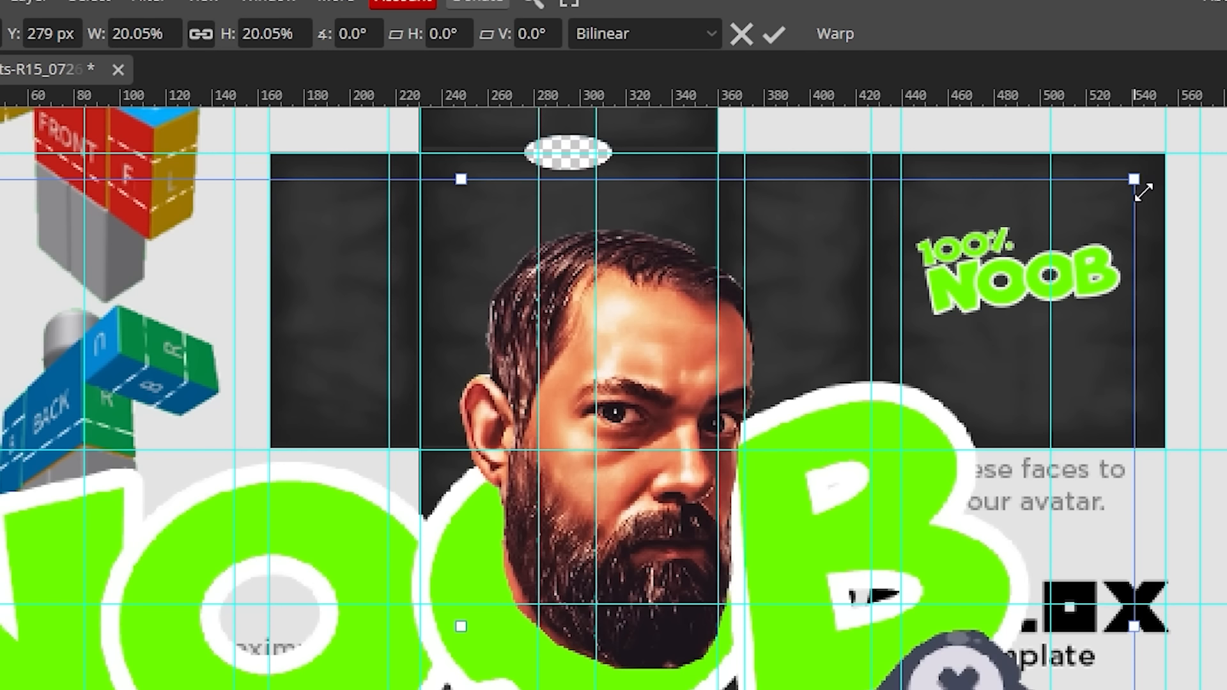
left_click_drag(1144, 190, 311, 689)
left_click_drag(127, 689, 670, 259)
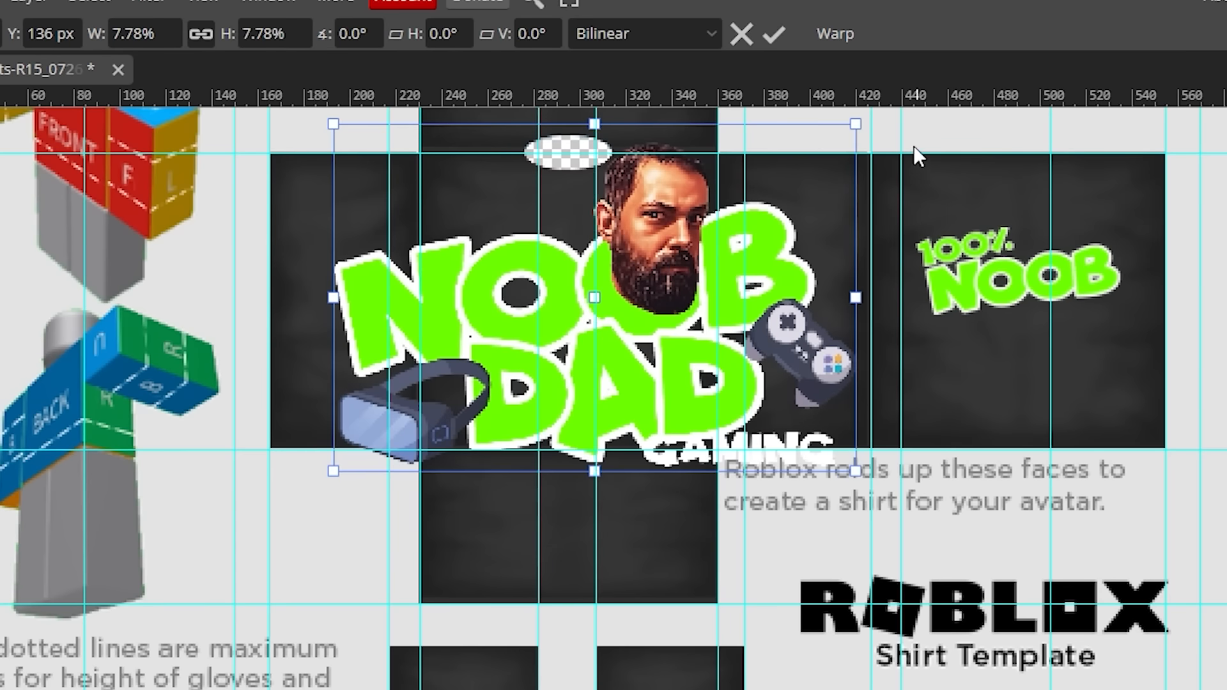
left_click_drag(859, 135, 500, 361)
left_click_drag(462, 401, 601, 251)
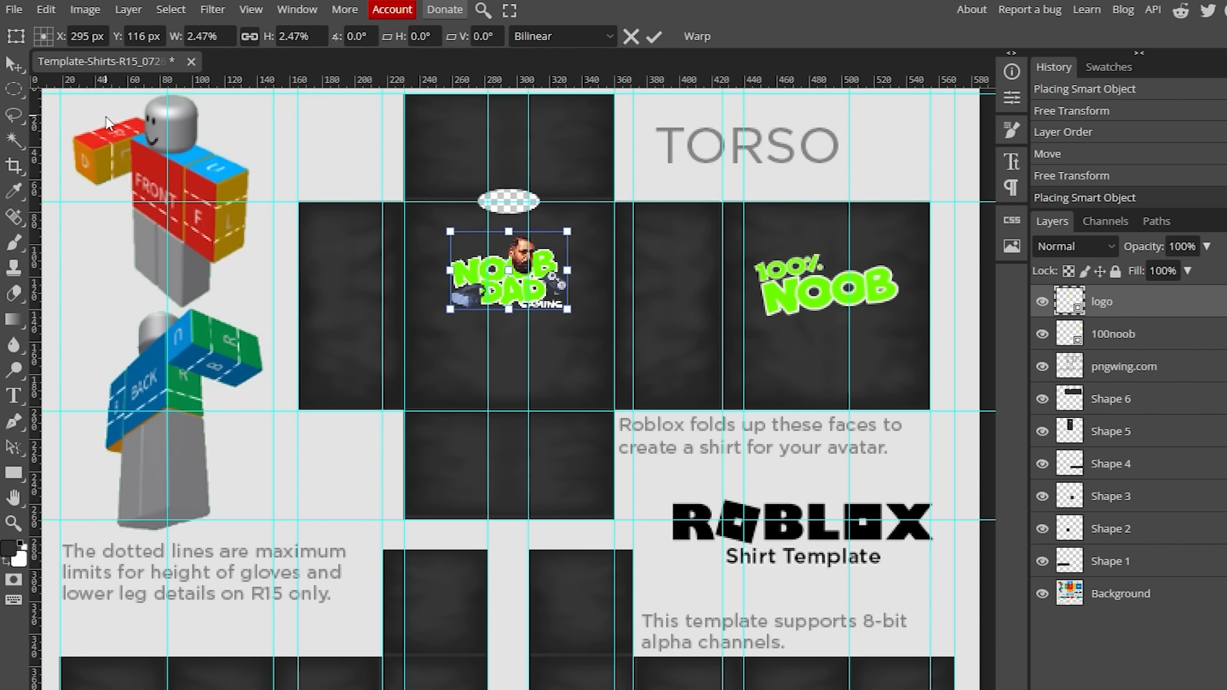
Look over the shirt template's torso faces, arm sections and transparent lower arms.
left_click(18, 9)
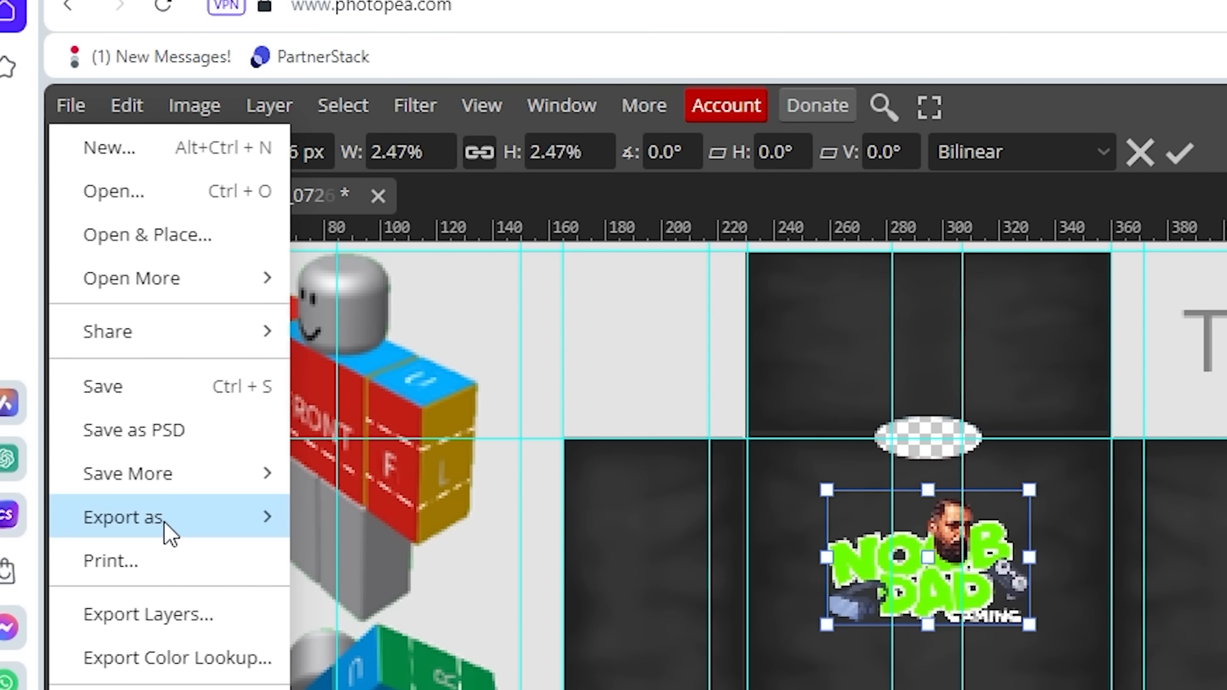
mouse_move(167, 532)
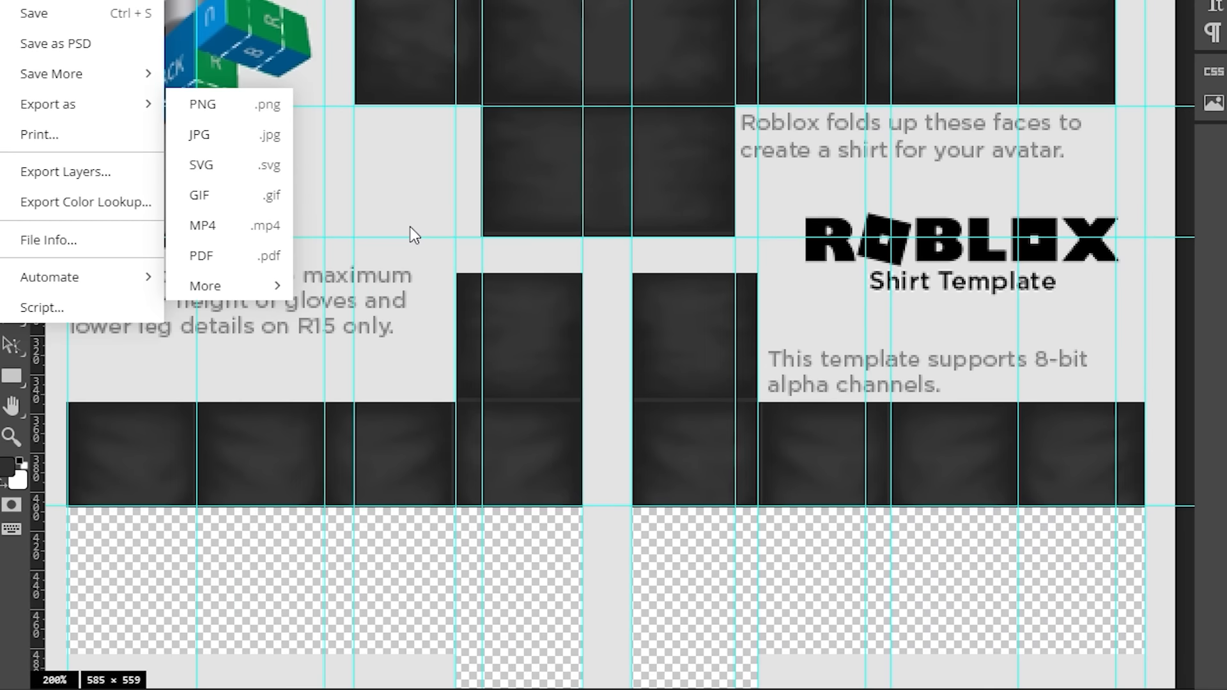
scroll(411, 227, "down", 2)
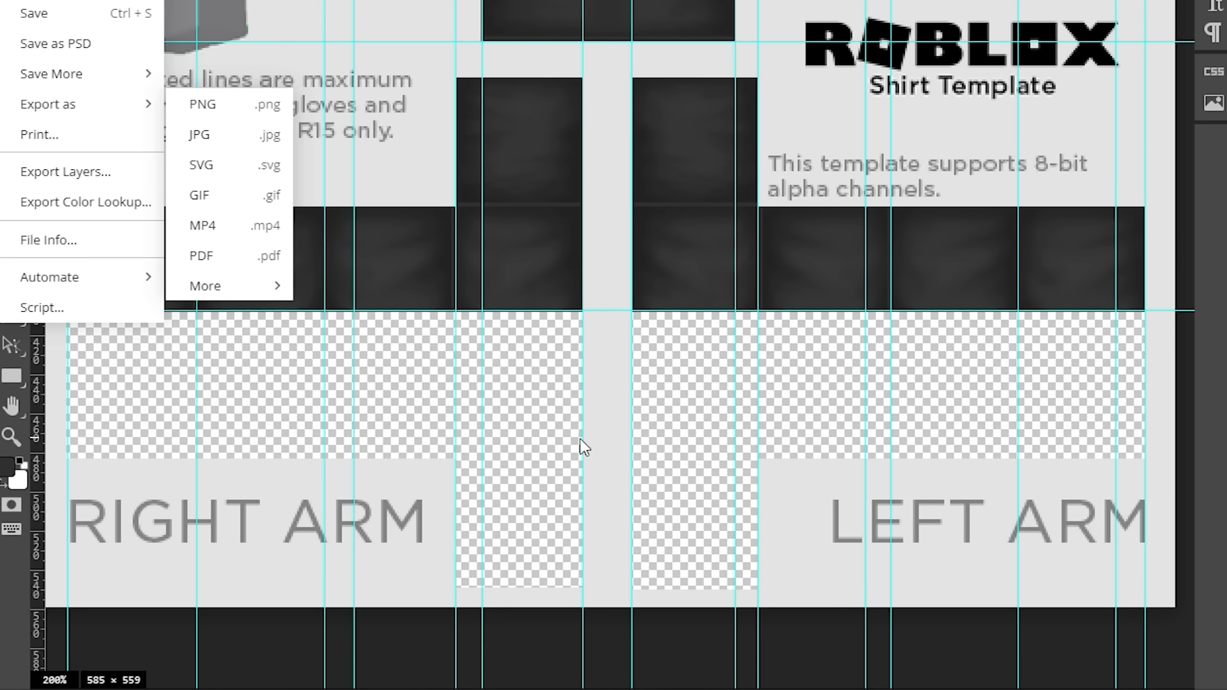
scroll(569, 325, "up", 6)
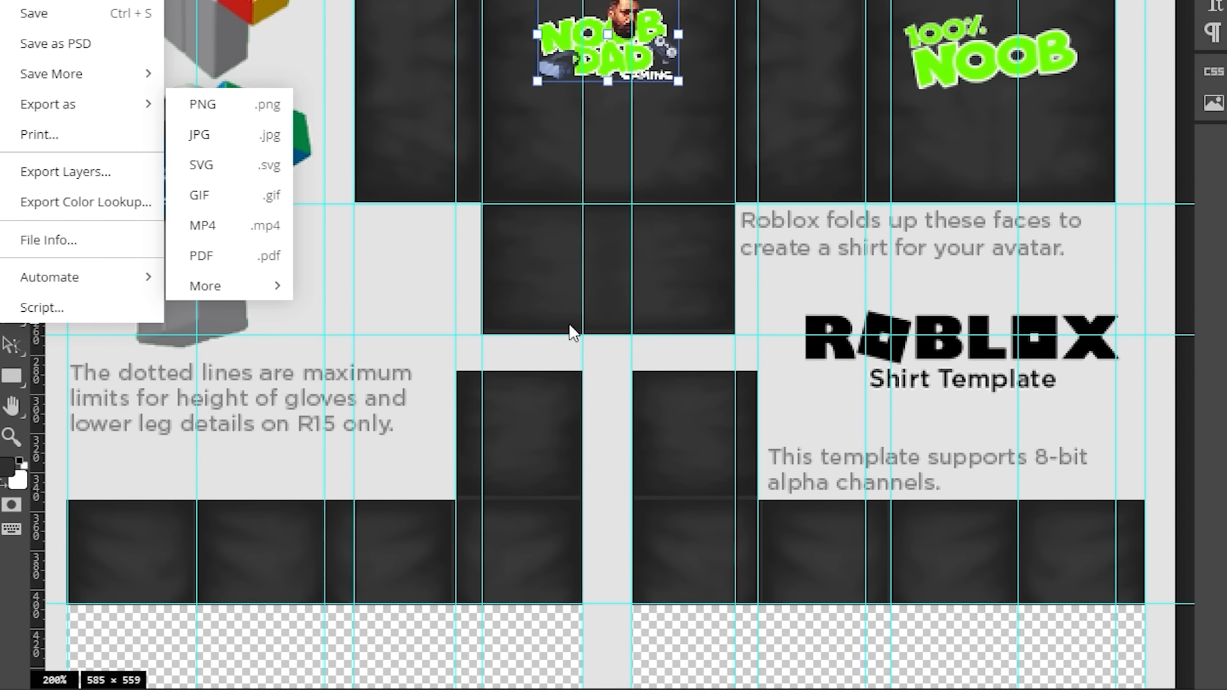
scroll(569, 329, "down", 3)
scroll(569, 329, "up", 5)
scroll(569, 329, "down", 5)
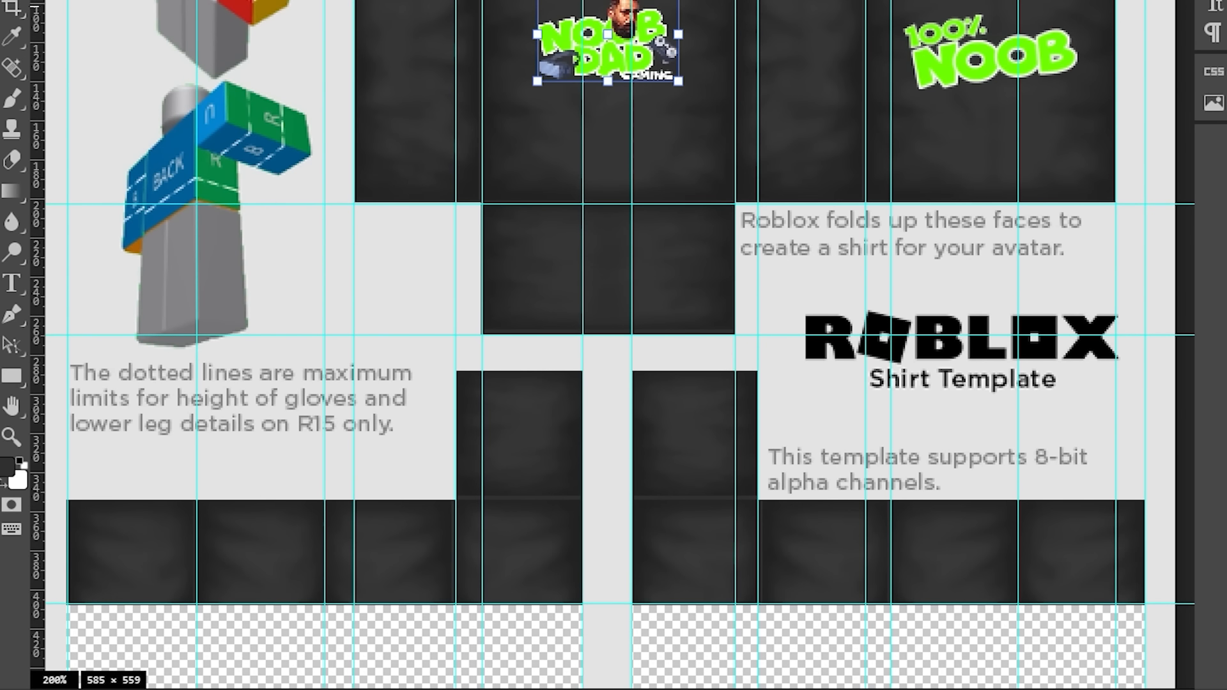
Export the shirt template as a 585 × 559 px PNG at 100% quality.
left_click(37, 40)
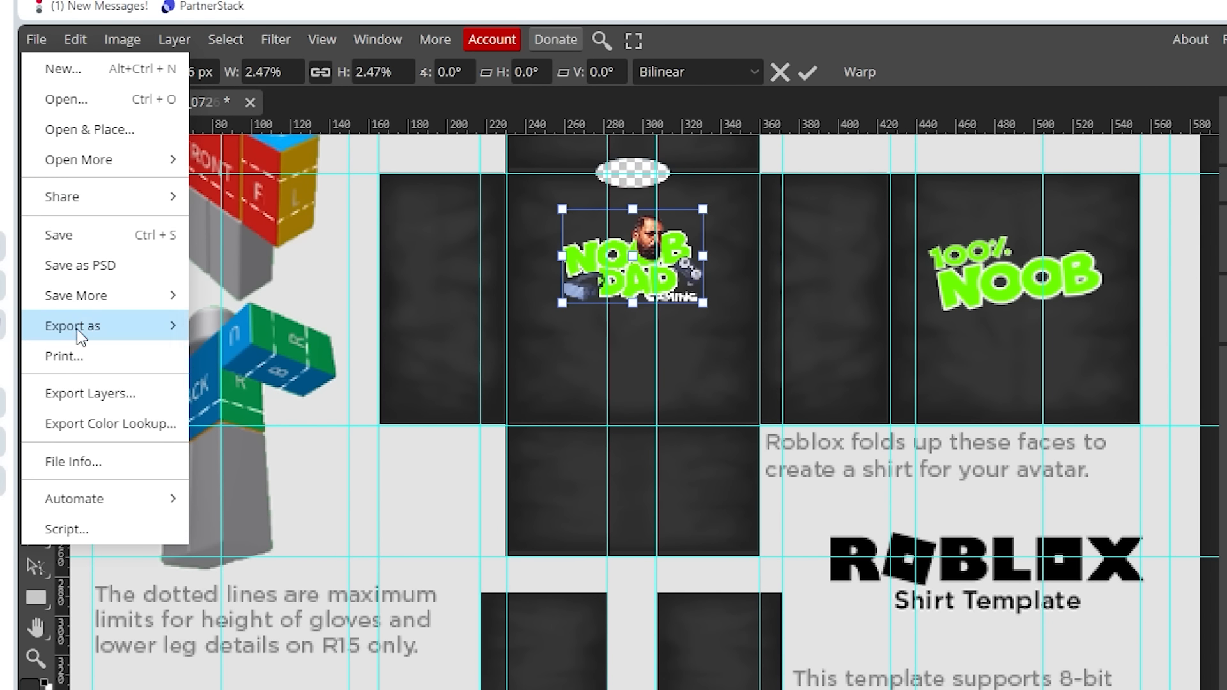
mouse_move(80, 336)
left_click(236, 321)
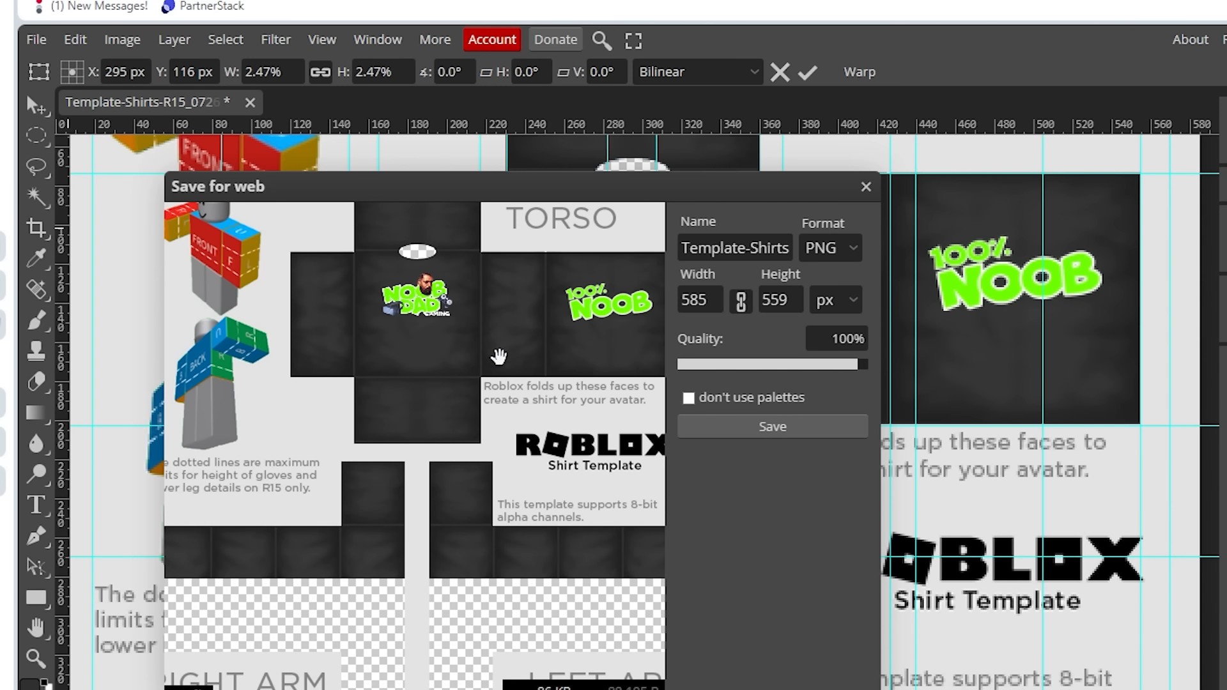
left_click(773, 426)
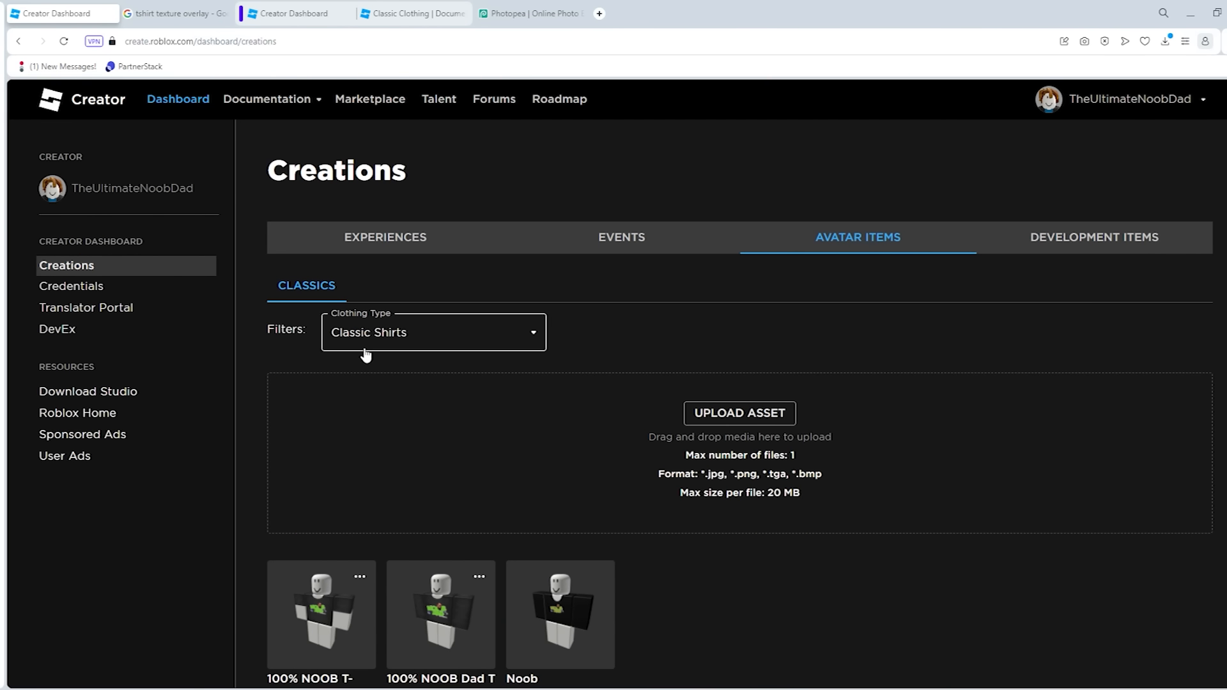
In the Roblox Creator Dashboard, filter the avatar items by Classic Shirts and start uploading a new asset.
left_click(531, 332)
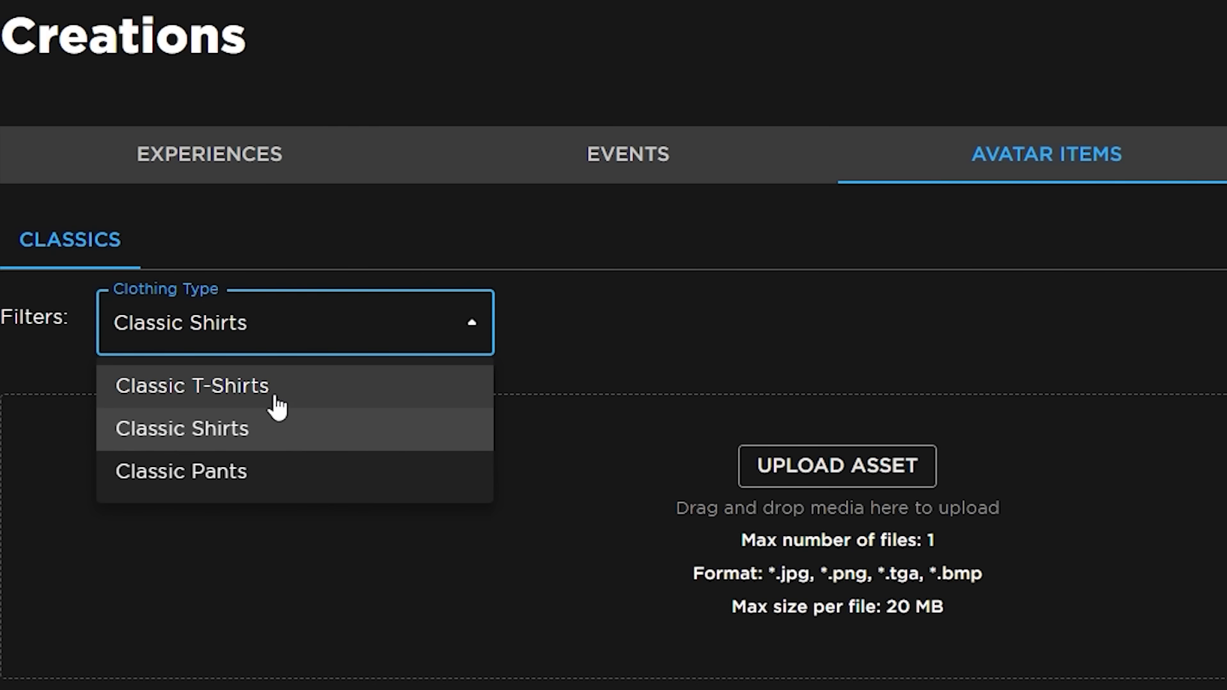
left_click(240, 438)
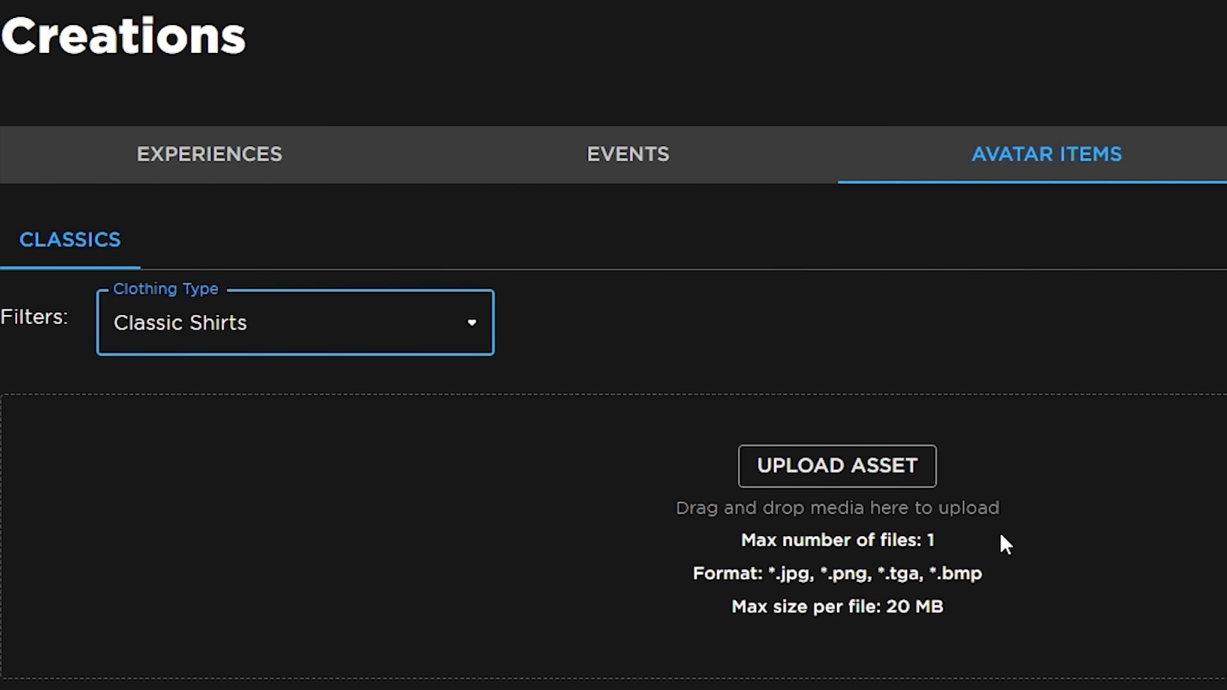
left_click(838, 465)
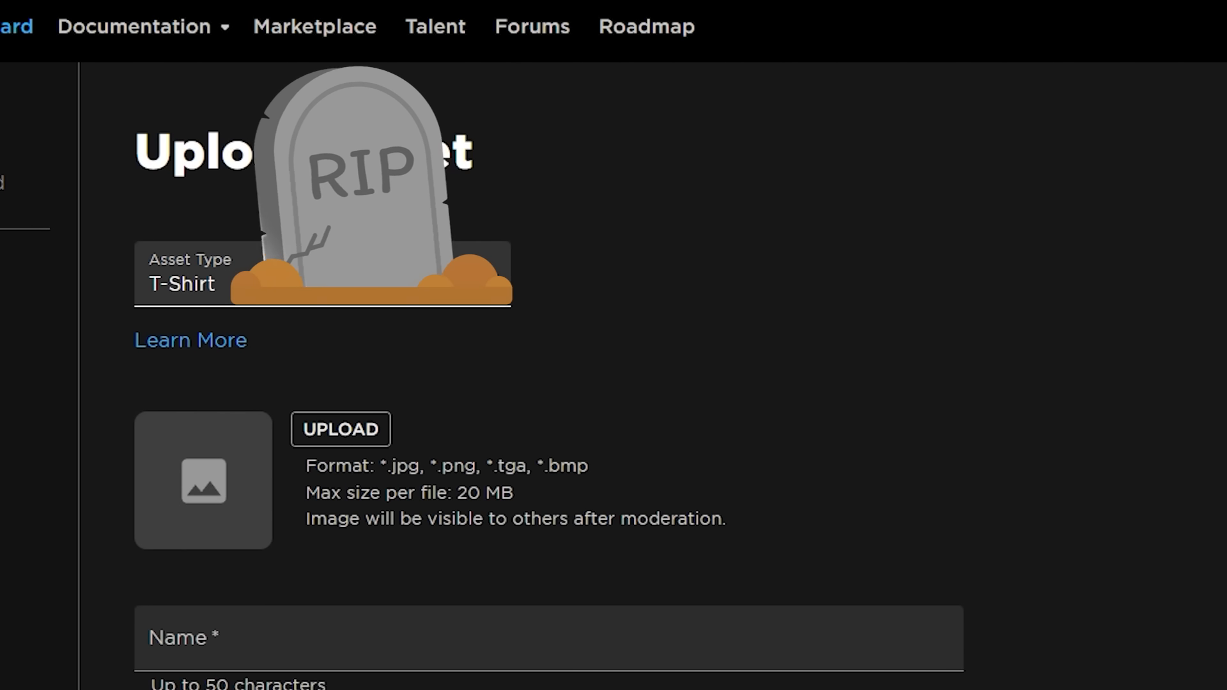
Set the asset type to Shirt and choose Template-Shirts-R15_07262019 (3) (1).png as the image to upload.
left_click(488, 272)
left_click(168, 382)
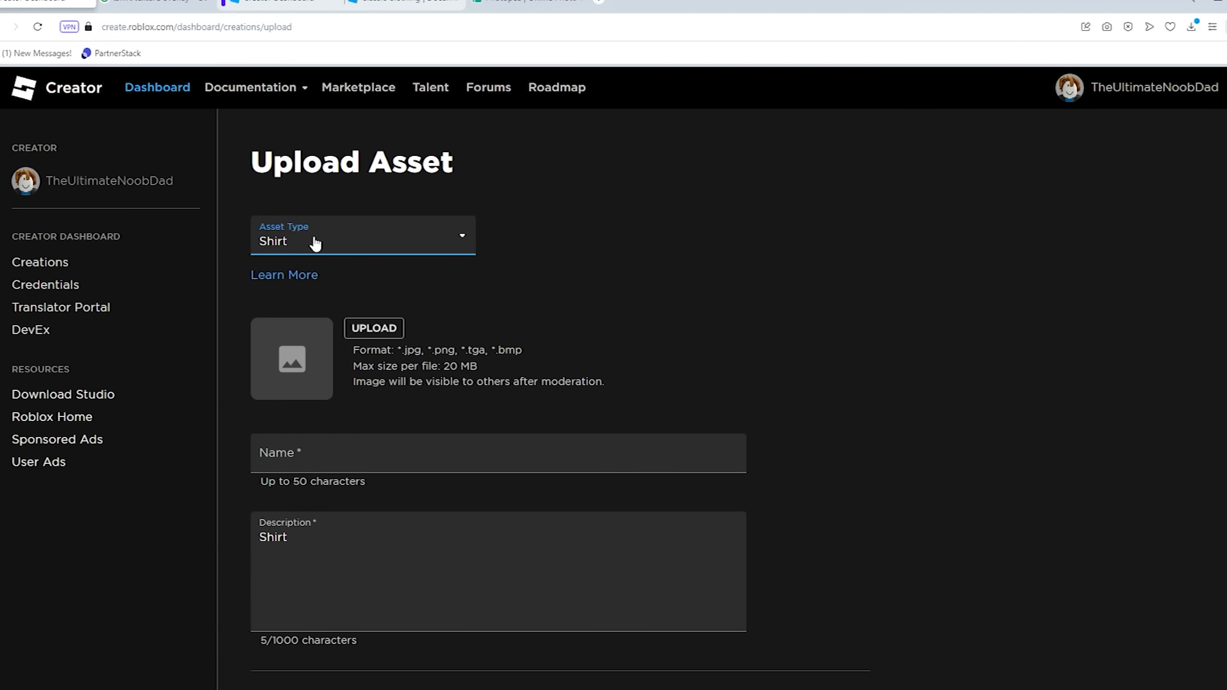
left_click(492, 279)
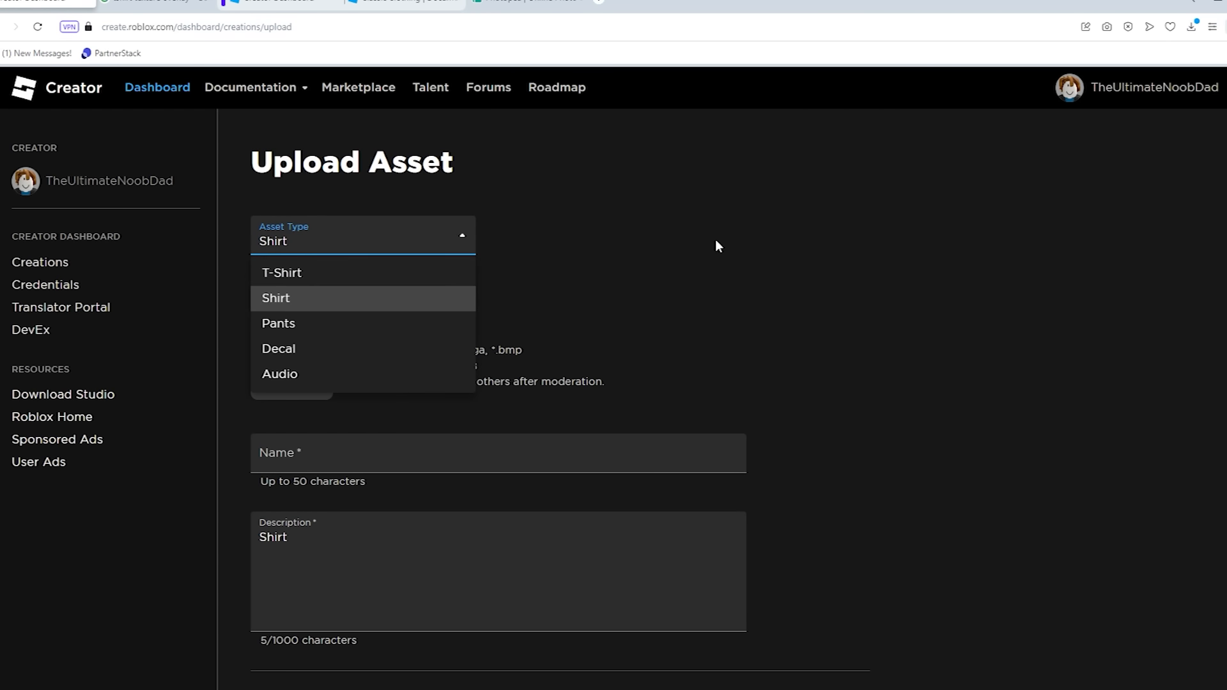
left_click(658, 244)
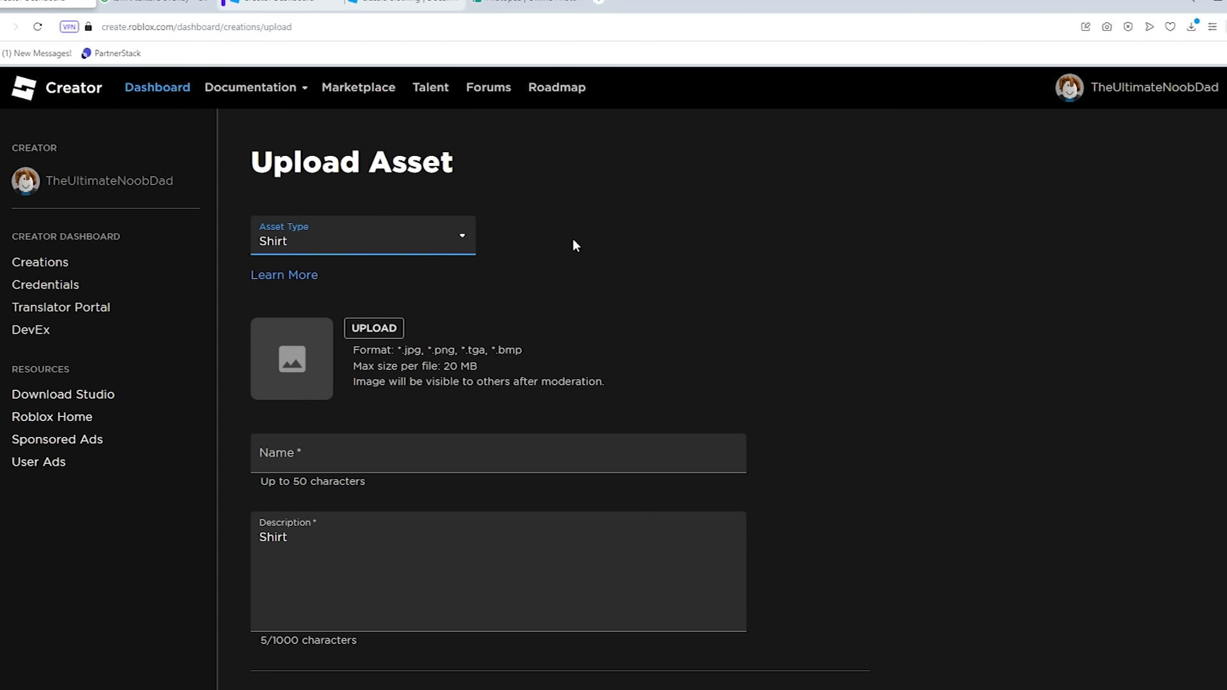
left_click(375, 329)
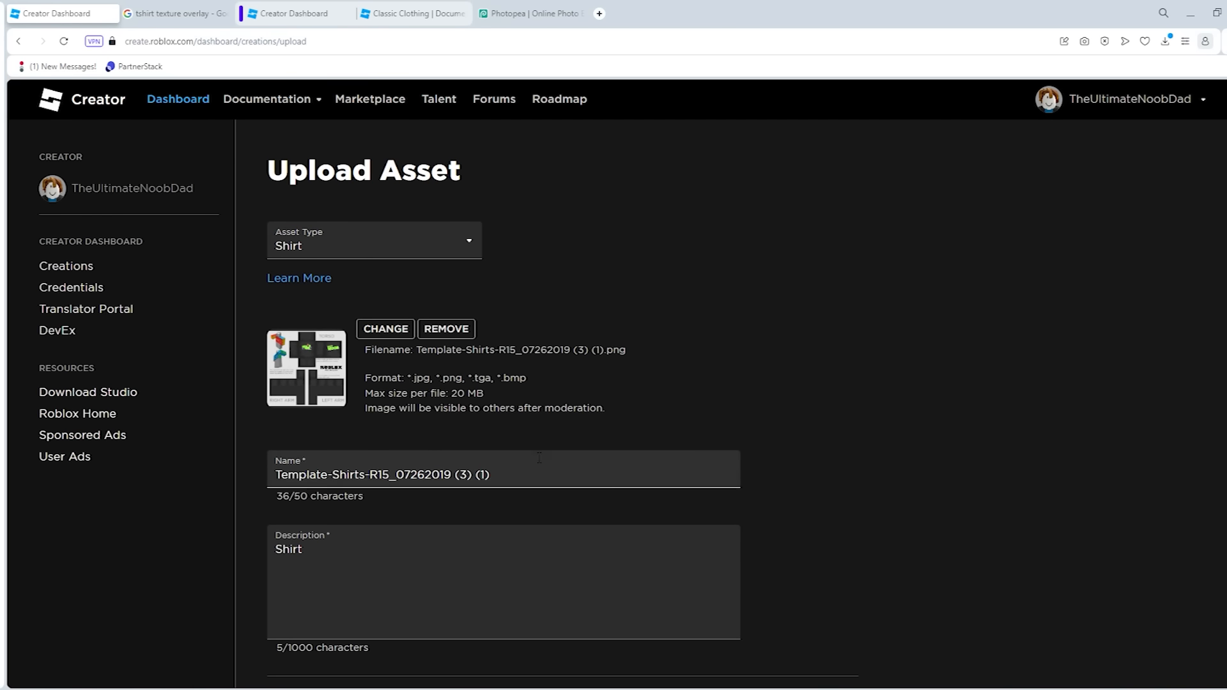
Name the shirt asset "100% NOOB T-SHIRT OFFICIAL".
triple_click(529, 447)
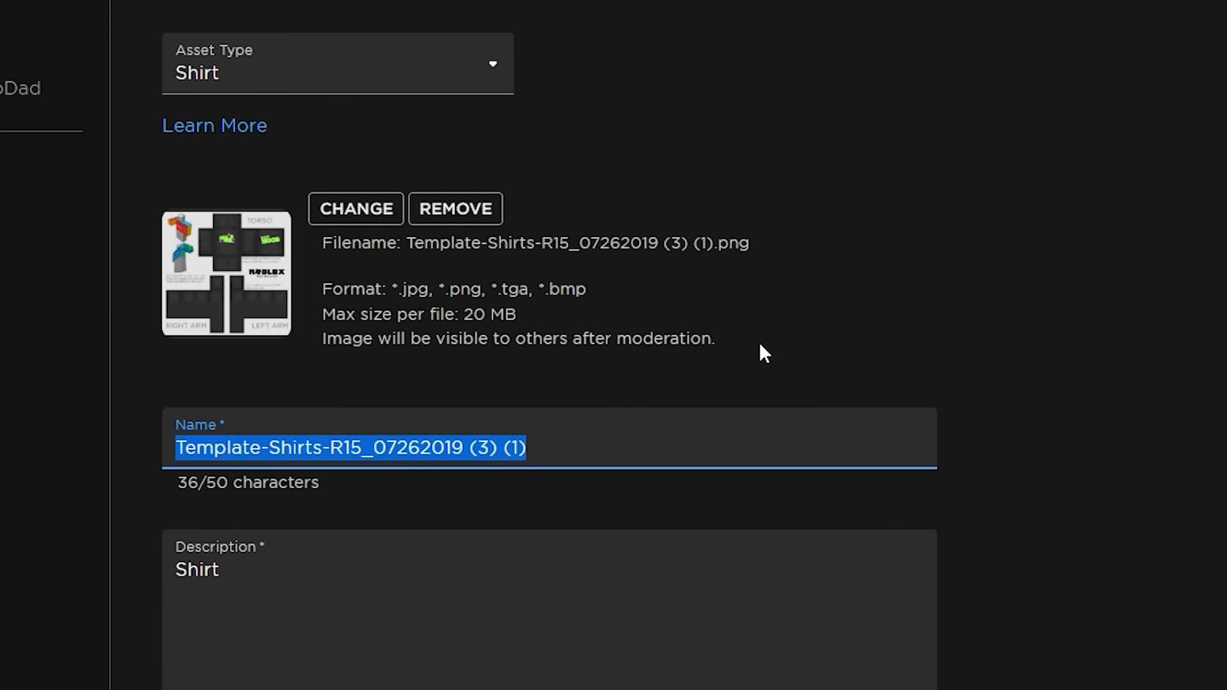
type("100")
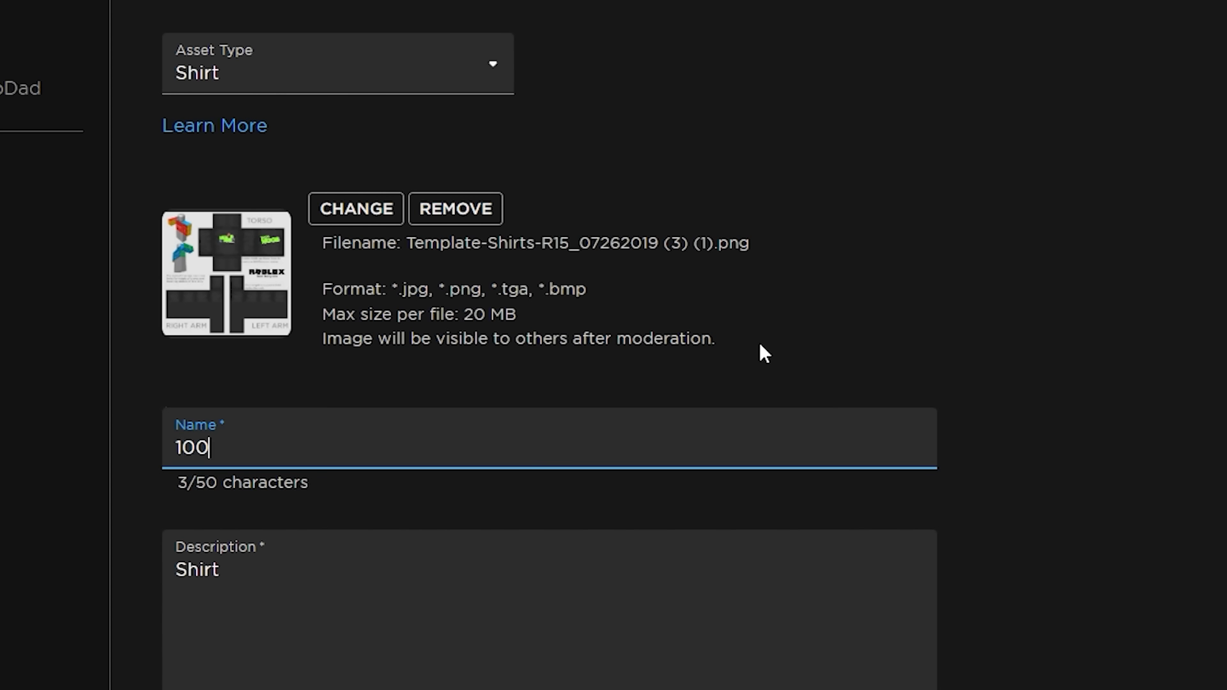
type("% NOOB")
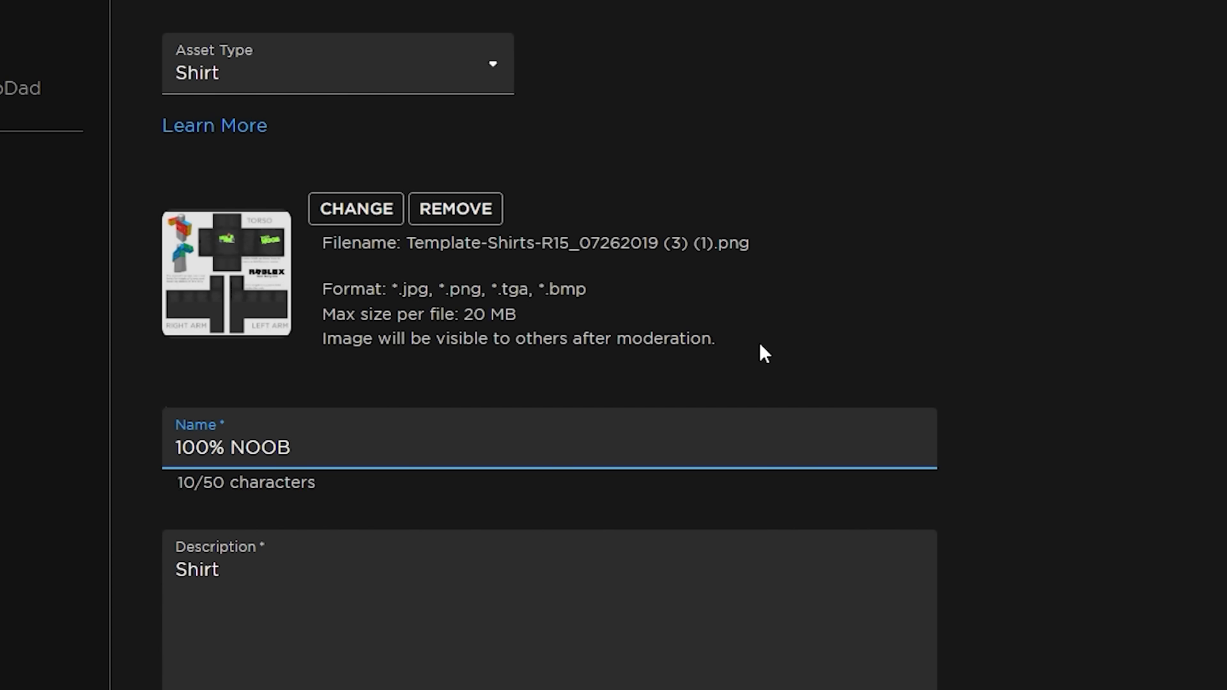
type(" T-SHIRT OFFICIAL")
Replace the description with "This shirt is for anyone that wants to embrace the NOOB within them! Join the 100".
key("Tab")
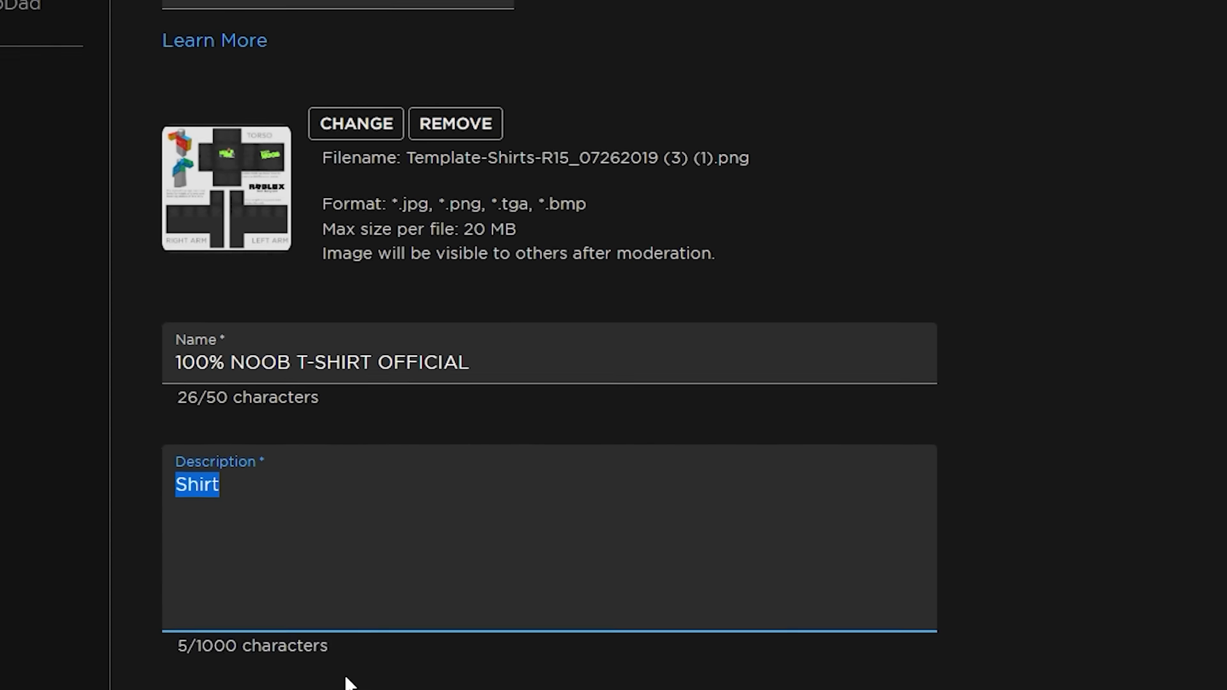
type("This shirt is for anyone that wants to embrace the ")
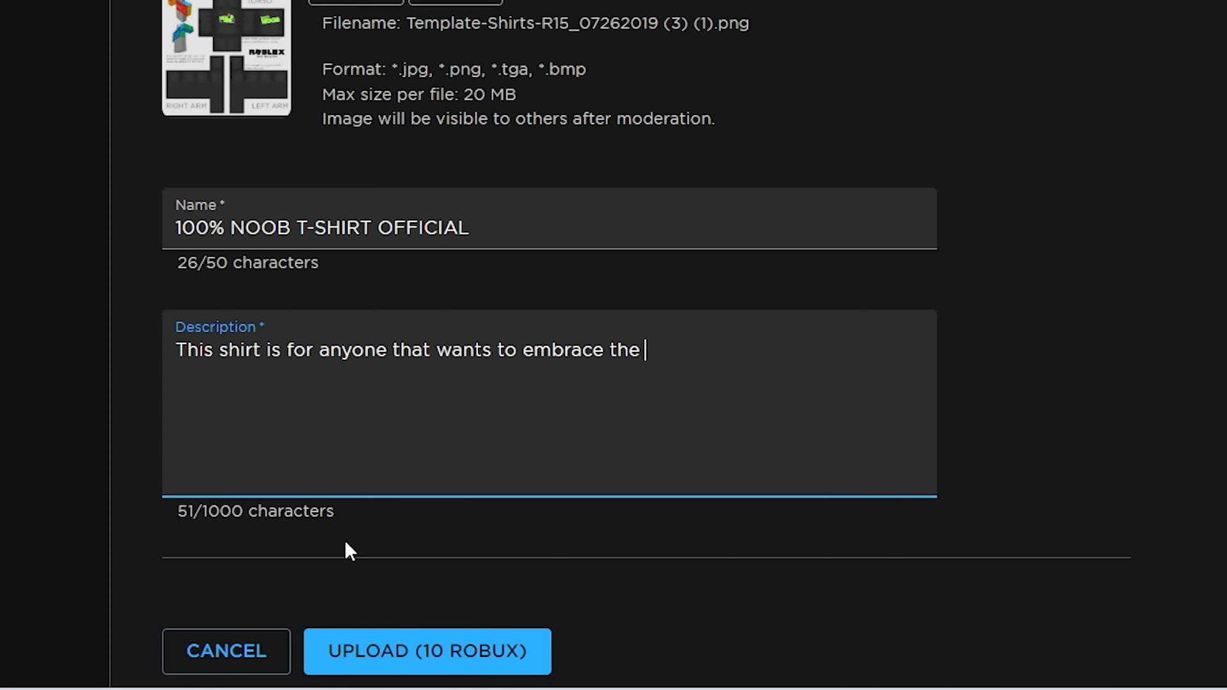
type("Noob")
key("BackSpace")
key("BackSpace")
key("BackSpace")
type("OOB within them! J")
type("100")
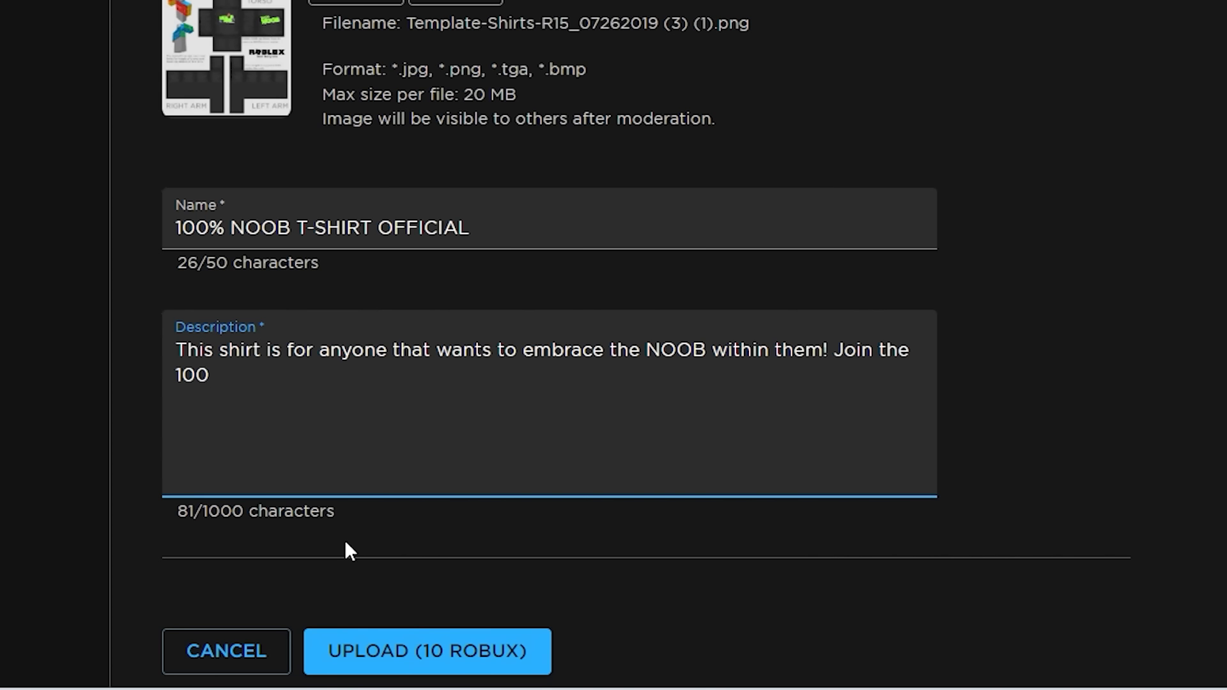